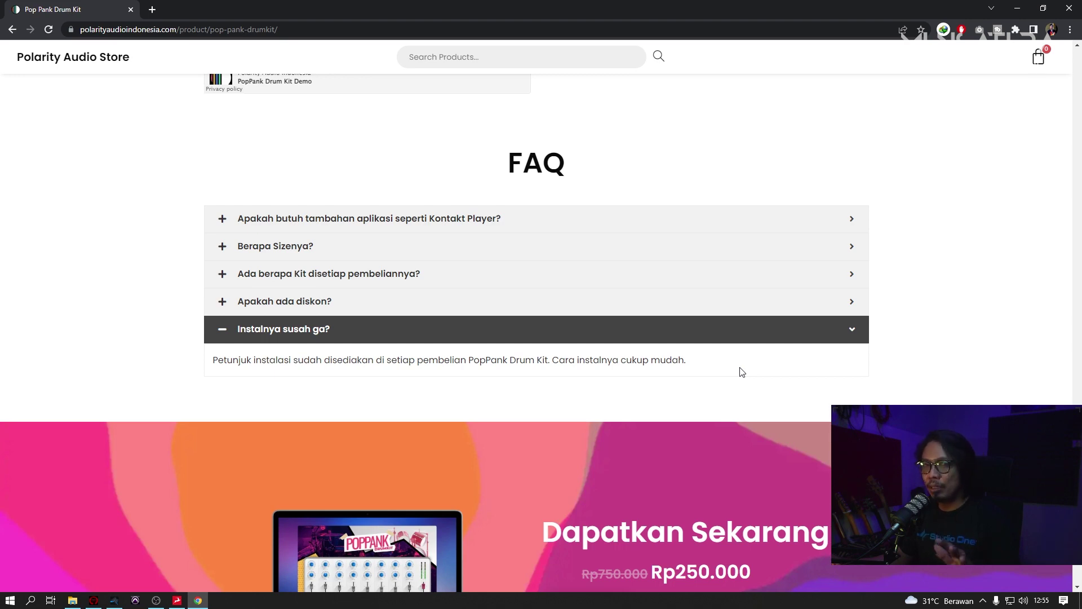
Switch from the Pop Pank Drum Kit product page to Studio One and hide the track inspector.
scroll(742, 372, "down", 6)
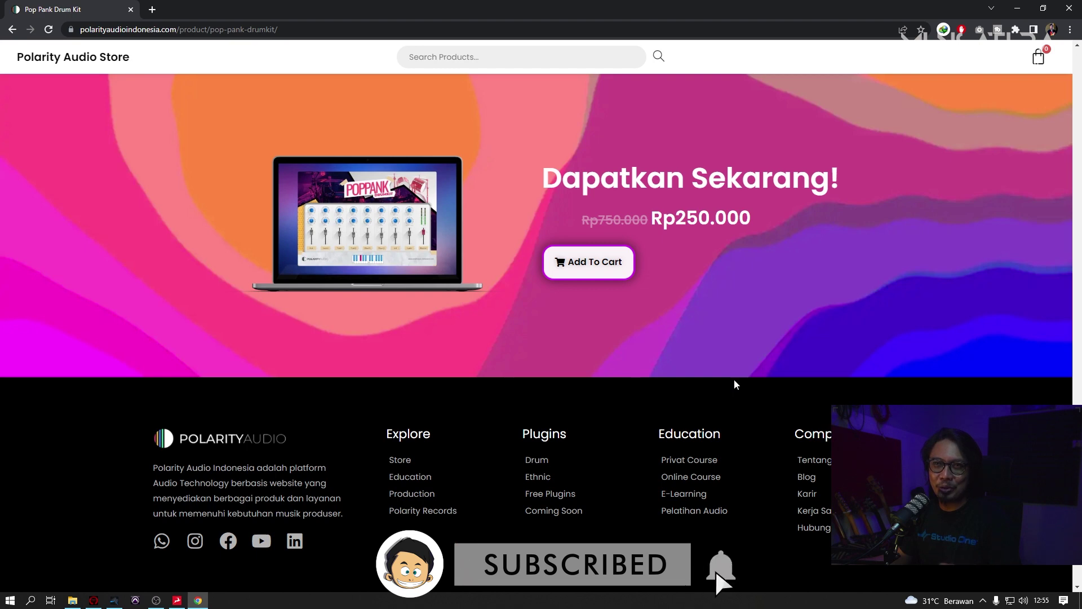
key("alt+Tab")
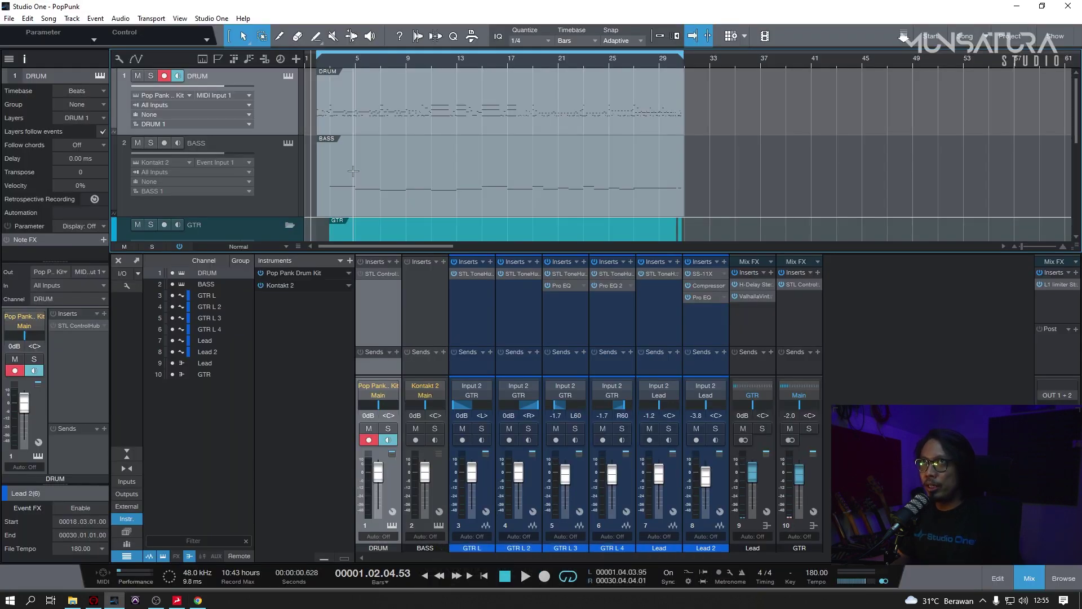
key("F4")
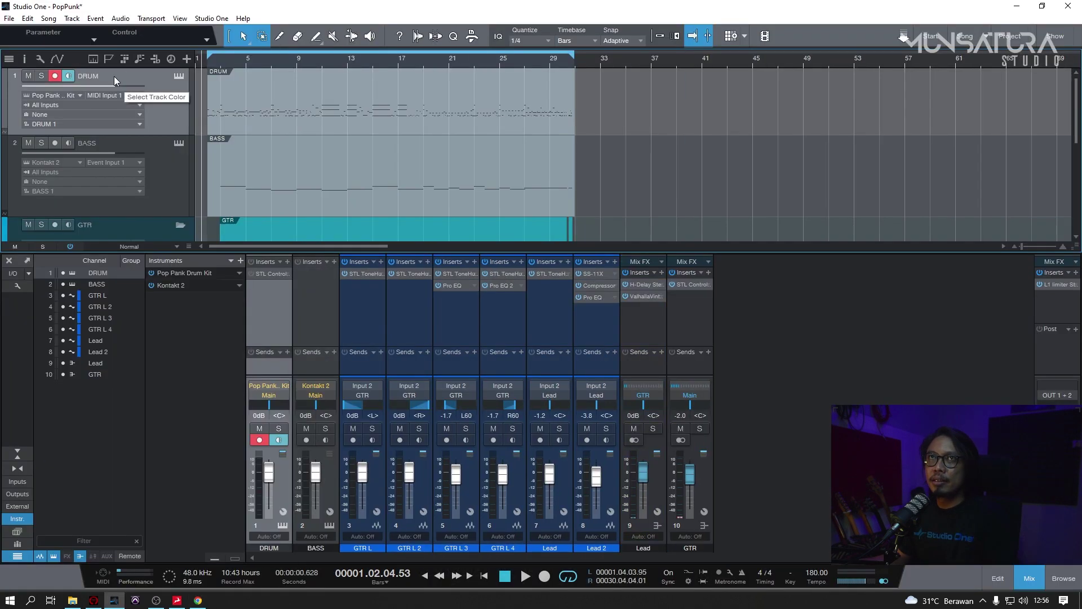
Open the DRUM track's Pop Pank Drum Kit instrument and reposition its window near the top of the arrangement.
left_click(177, 79)
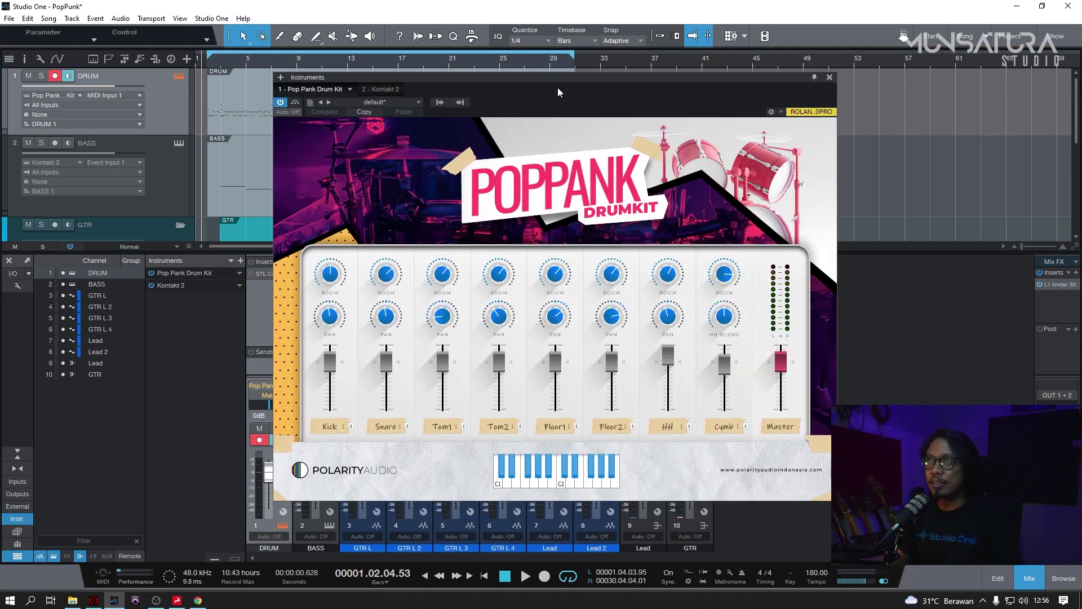
left_click_drag(553, 80, 536, 59)
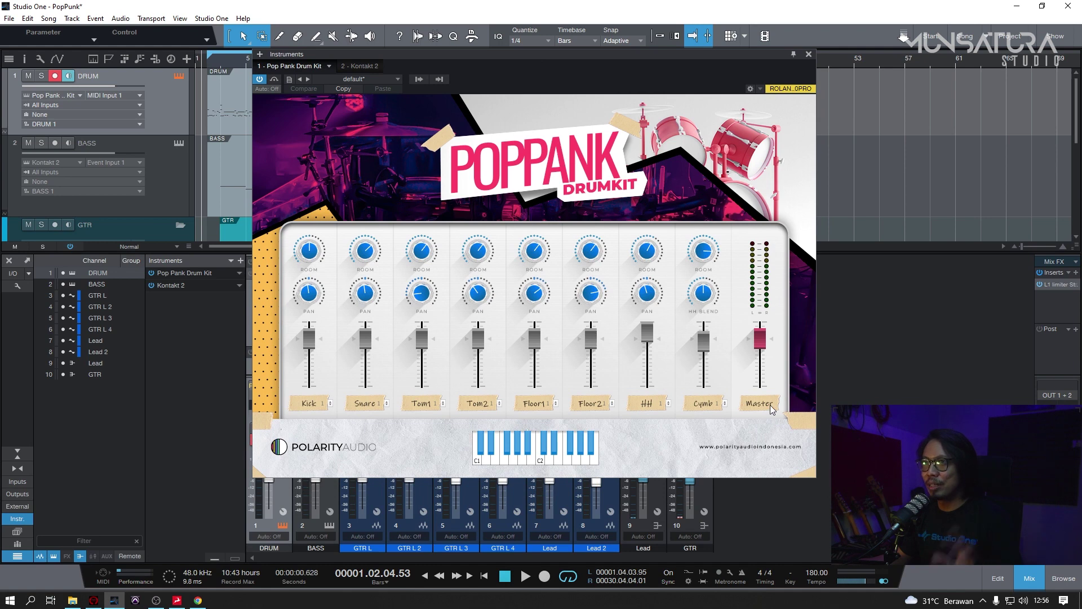
left_click_drag(479, 60, 472, 36)
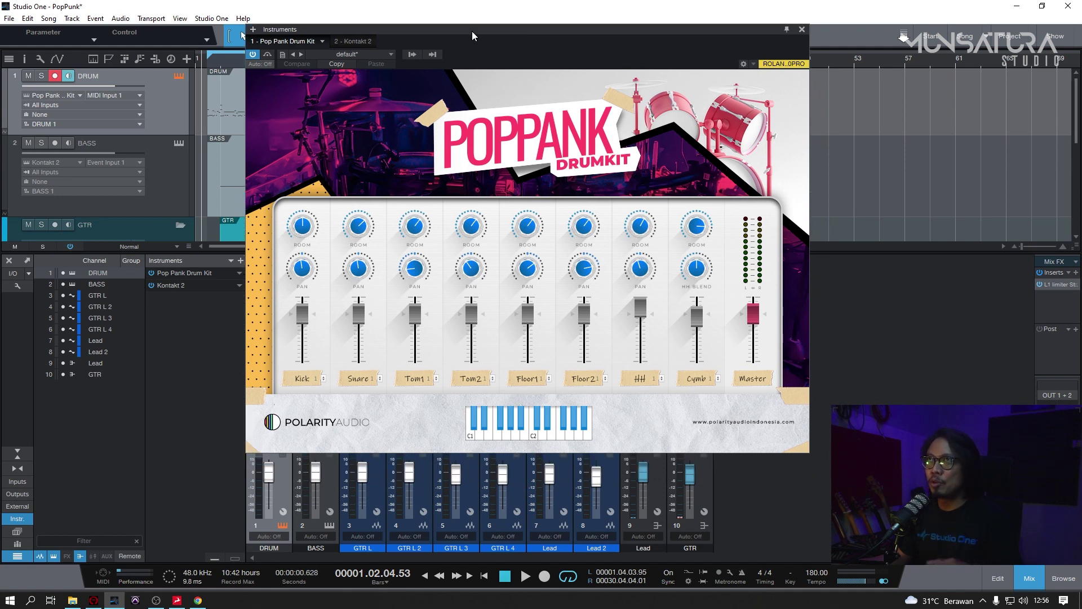
left_click_drag(472, 31, 506, 36)
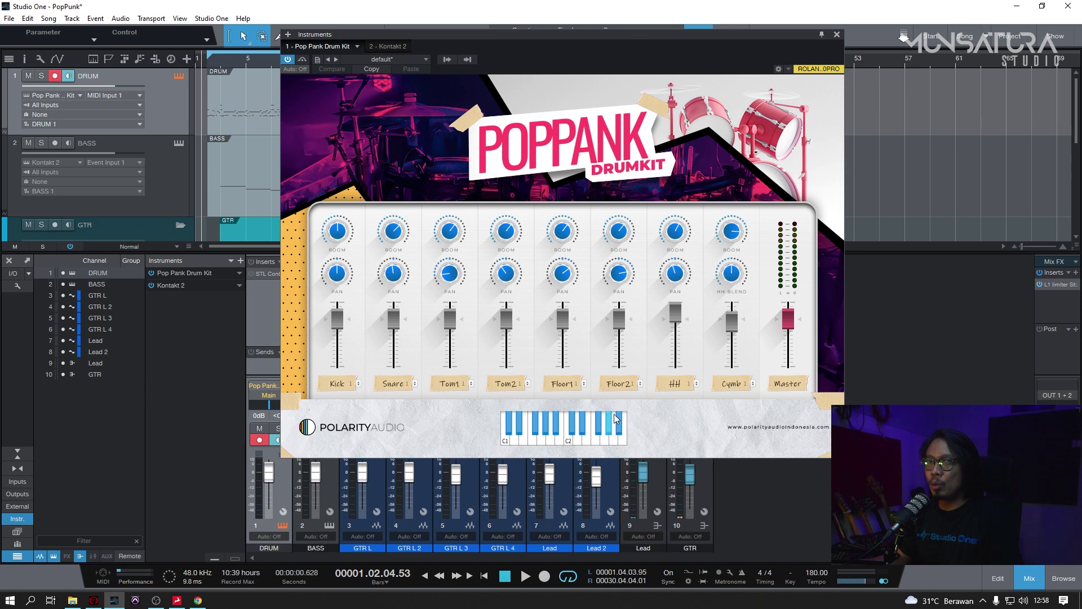
Audition the Pop Pank drum sounds across the kit's on-screen keyboard from C1 upward, then close the instrument window.
left_click(509, 443)
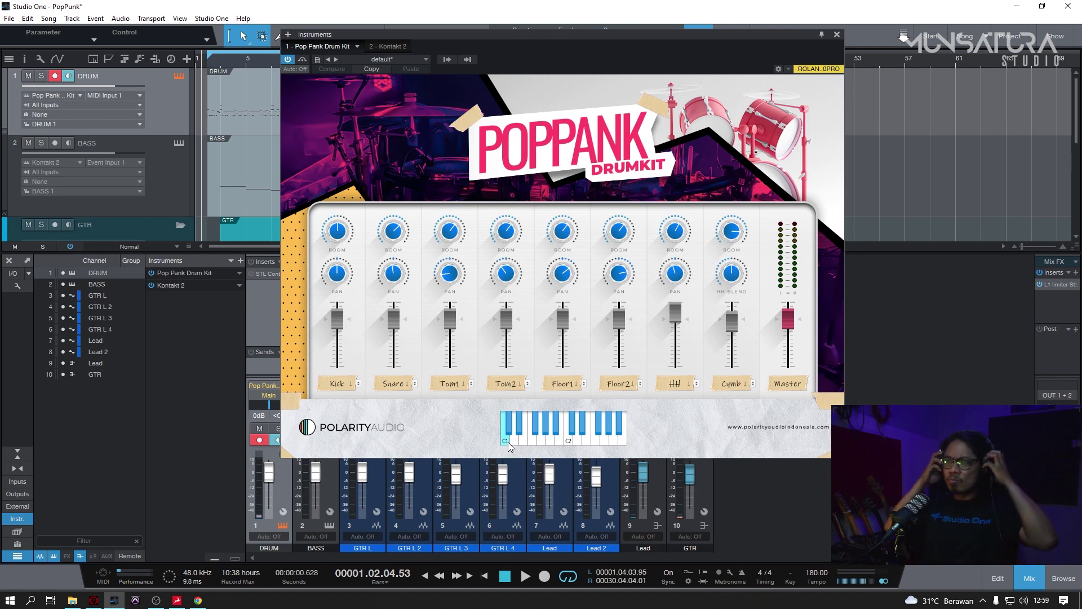
left_click(509, 442)
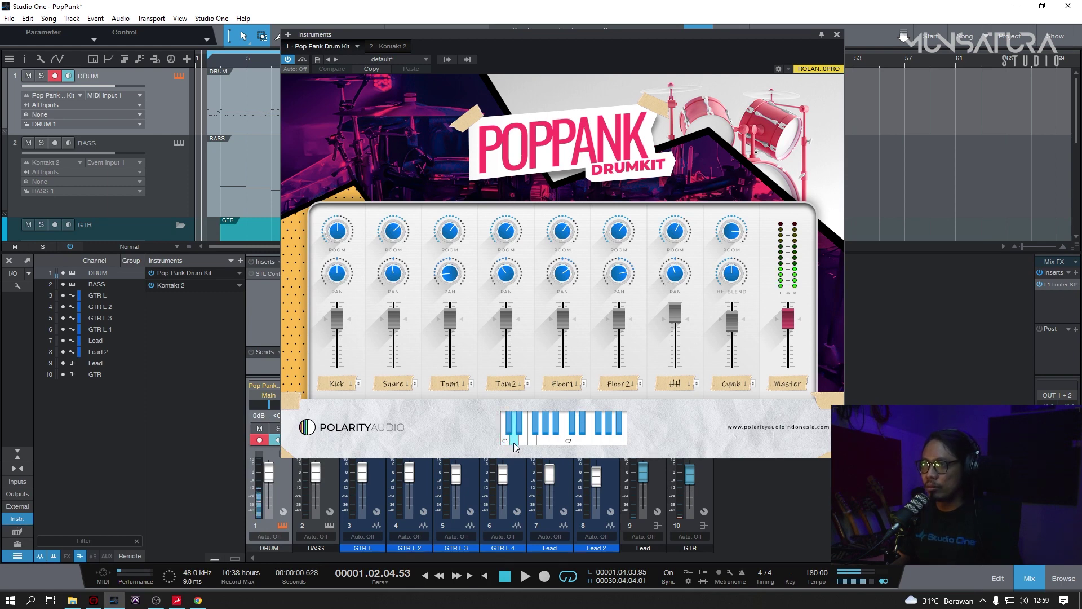
left_click(523, 445)
left_click(509, 434)
left_click_drag(509, 434, 580, 432)
left_click(548, 433)
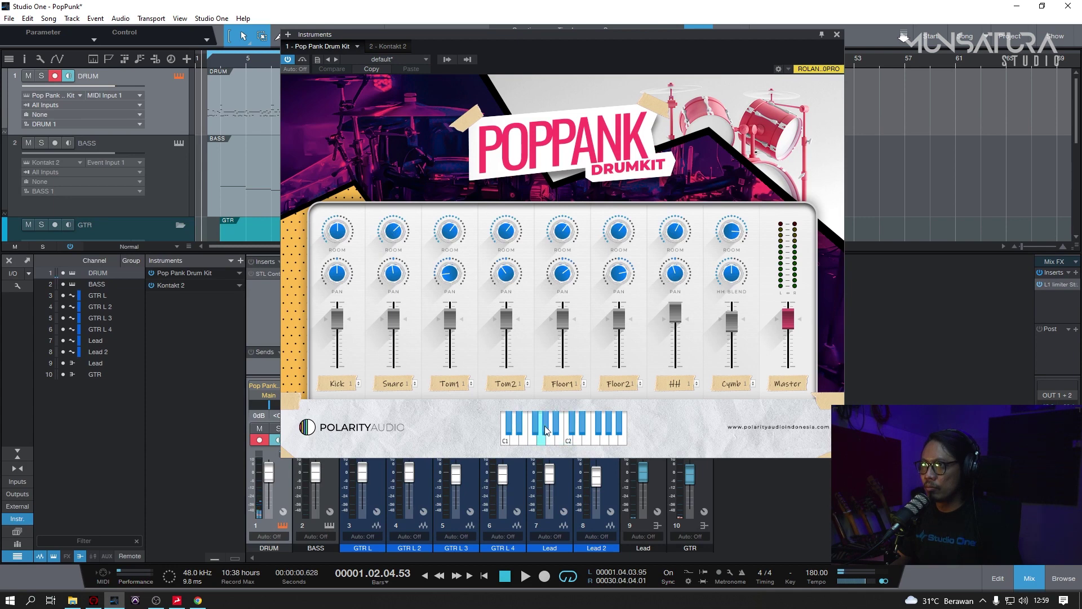
left_click(594, 440)
left_click(619, 433)
left_click(548, 434)
left_click(516, 436)
left_click(506, 438)
left_click(499, 446)
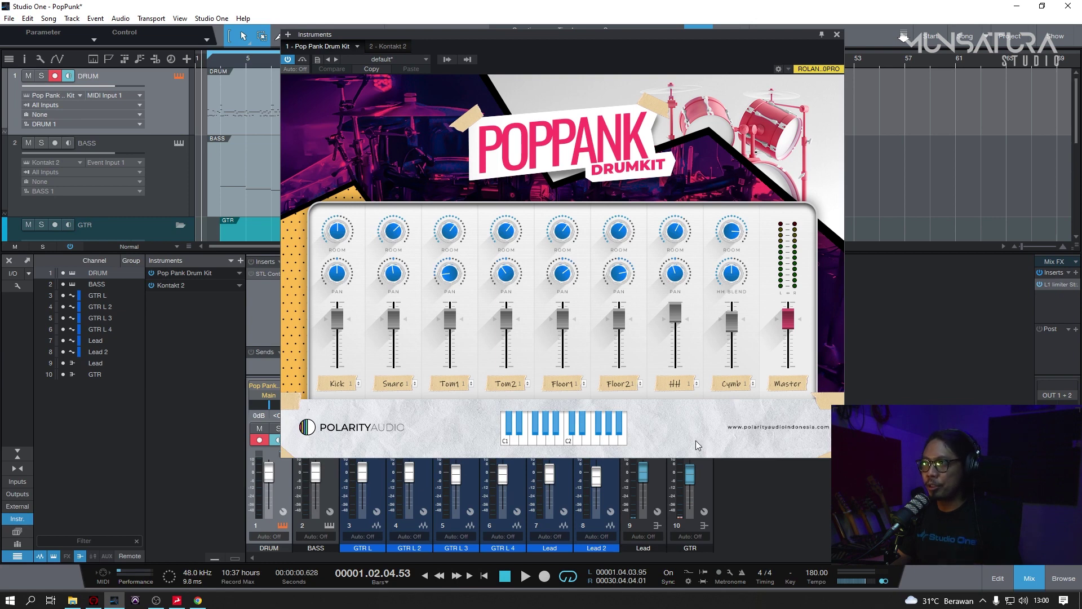
left_click(537, 437)
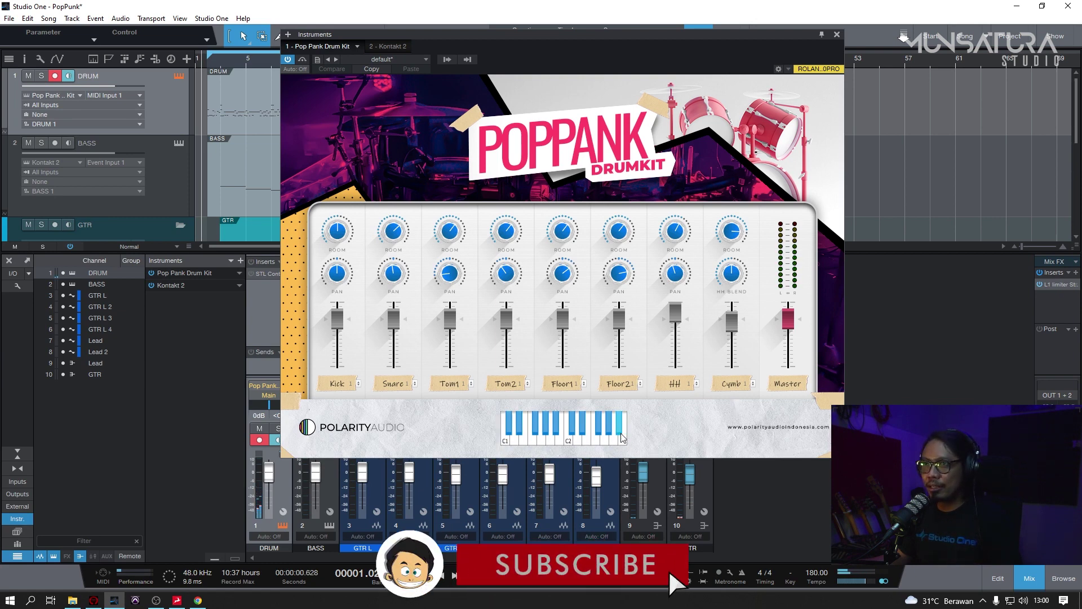
left_click(837, 38)
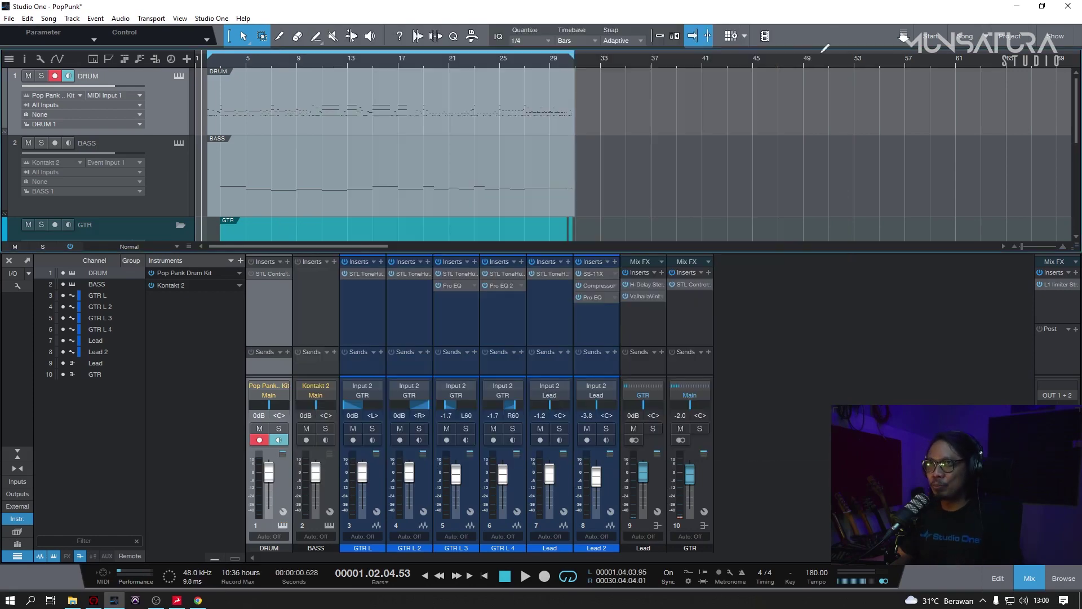
Open the DRUM part in the note editor, set bar 2's first C1 note to 92% velocity, and adjust the following D1 note's velocity.
key("F2")
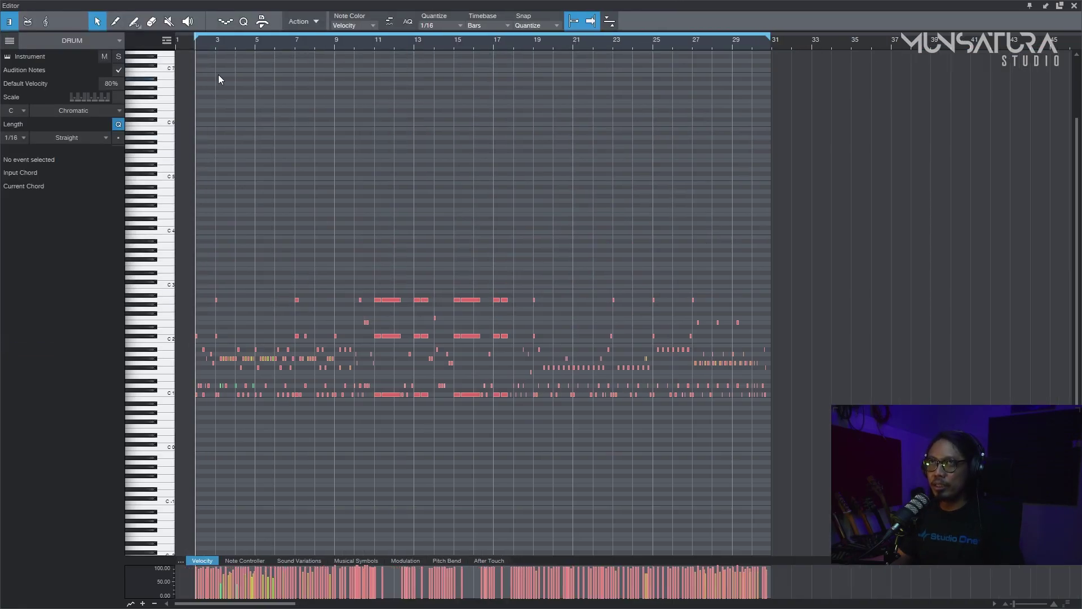
left_click_drag(206, 50, 390, 194)
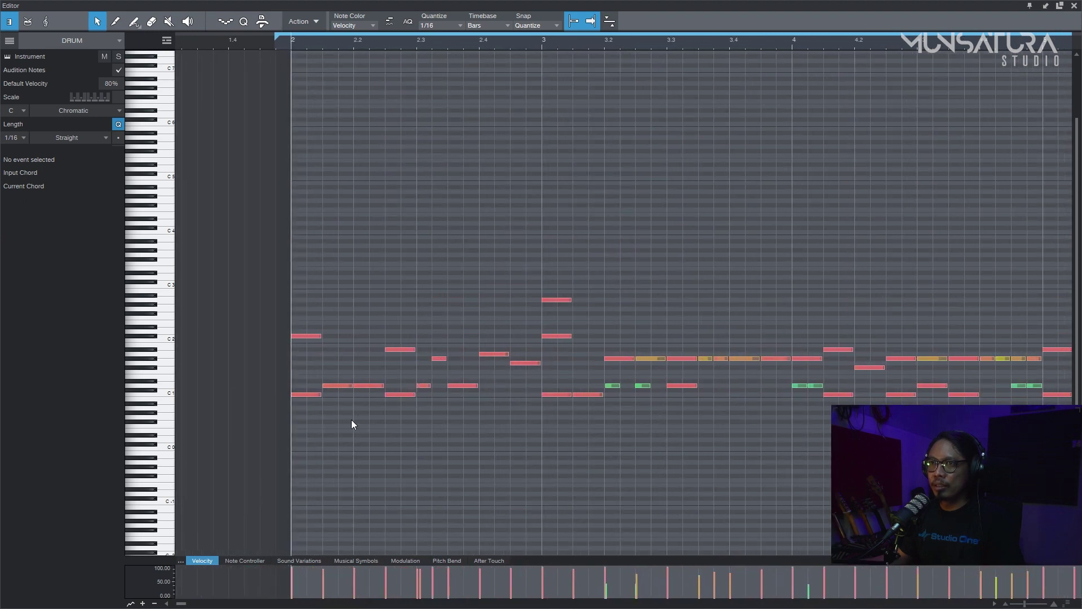
left_click(306, 393)
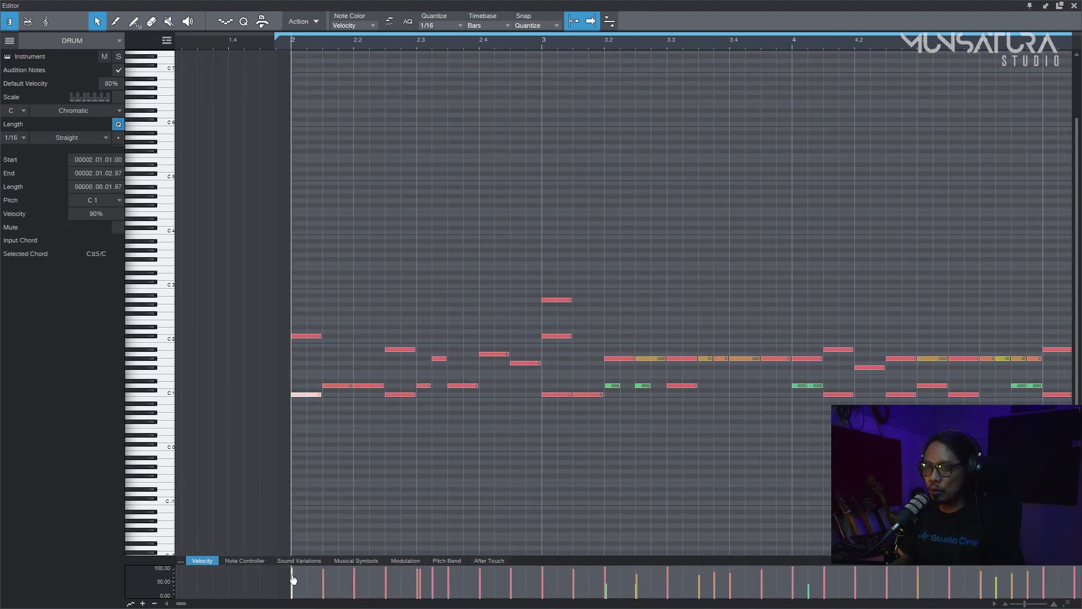
mouse_move(293, 592)
left_mouse_down()
mouse_move(286, 608)
mouse_move(290, 592)
left_mouse_up()
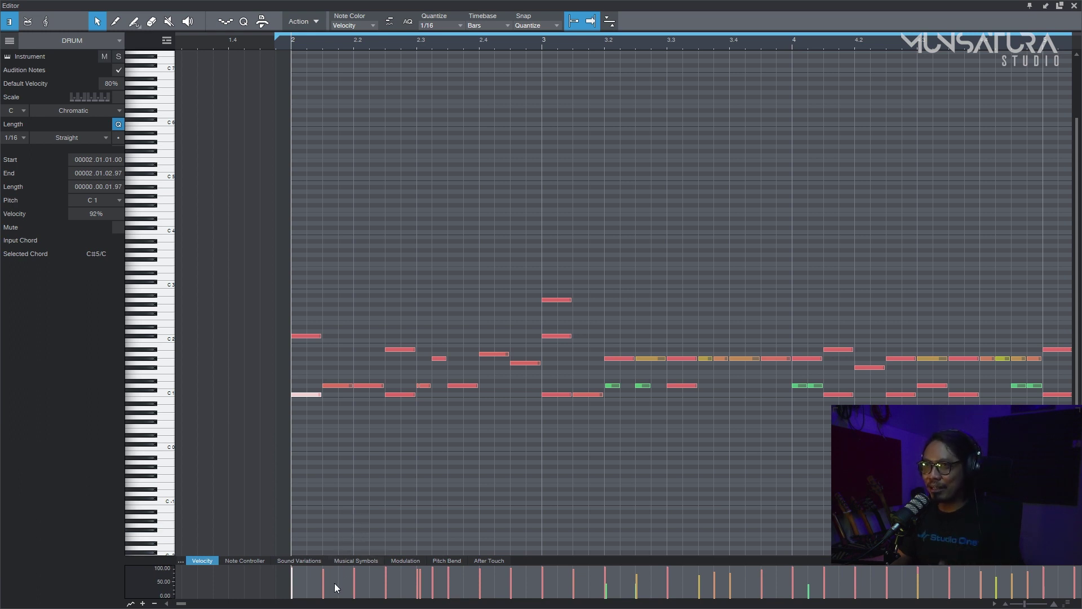
key("Right")
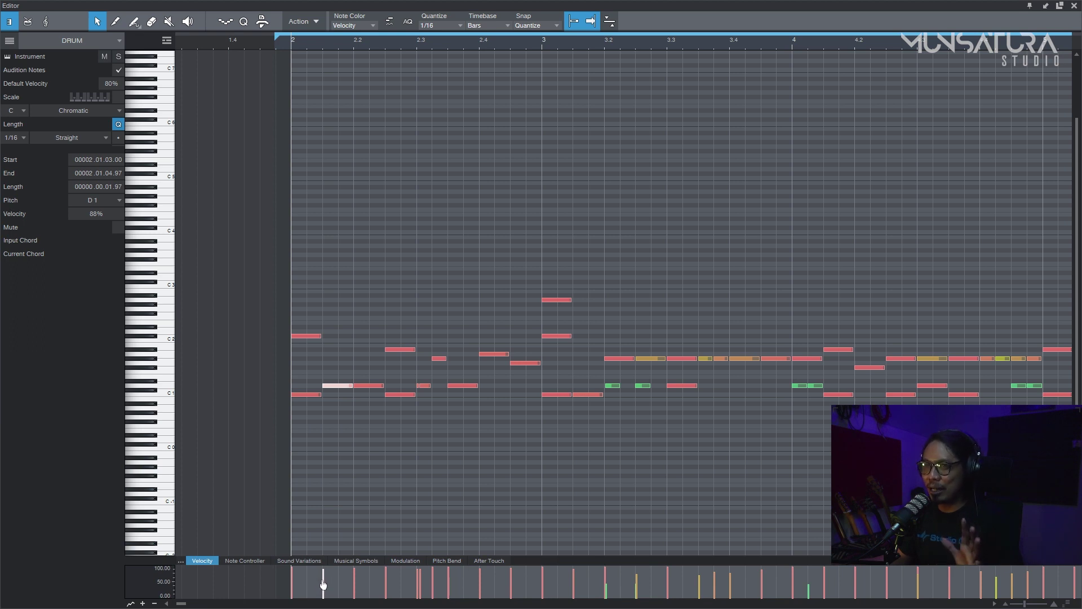
mouse_move(323, 584)
left_mouse_down()
mouse_move(326, 597)
mouse_move(323, 586)
left_mouse_up()
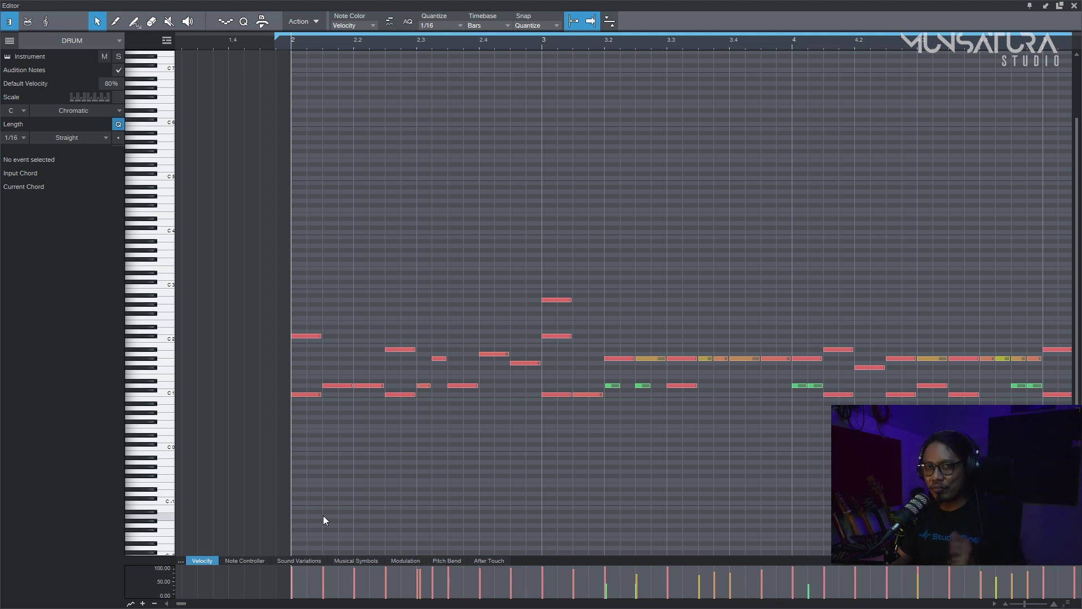
Adjust the velocities of the A1 and G1 notes at the end of bar 2 to 90% and save the song.
left_click(440, 358)
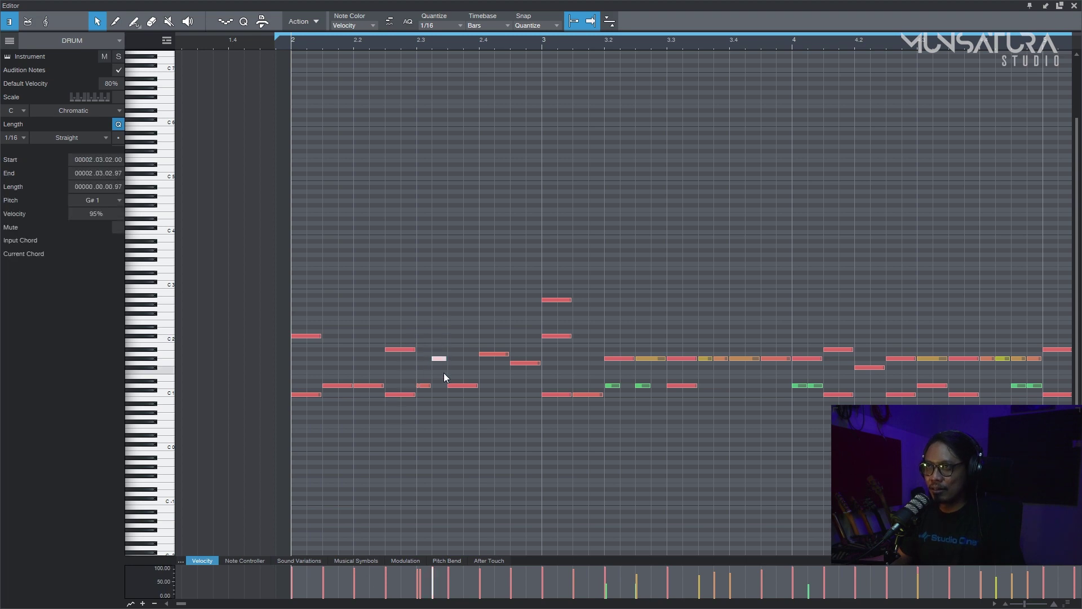
left_click(494, 354)
left_click_drag(487, 596, 510, 592)
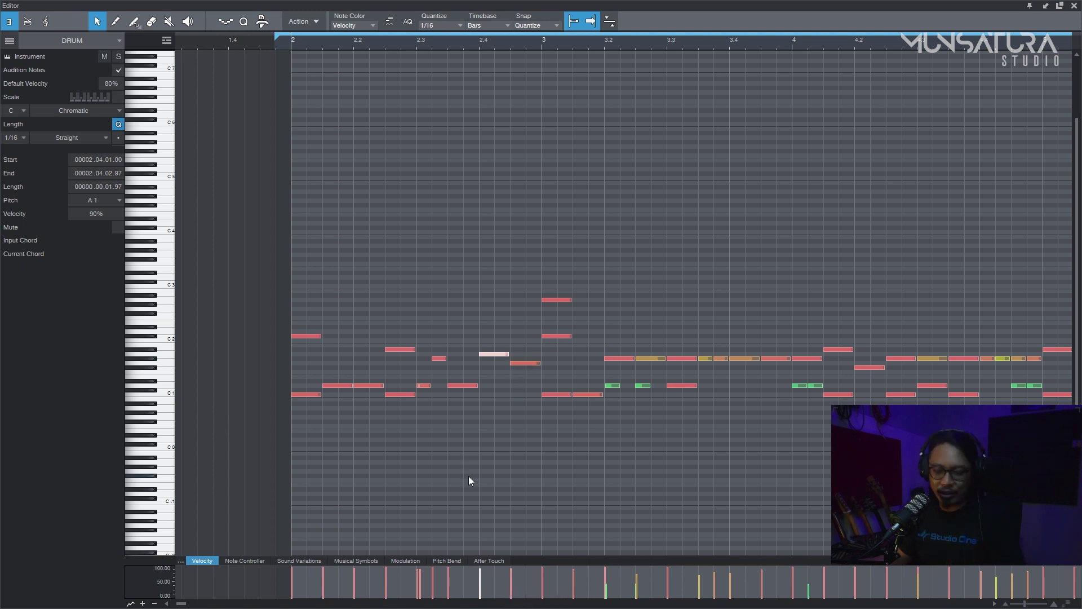
key("ctrl+s")
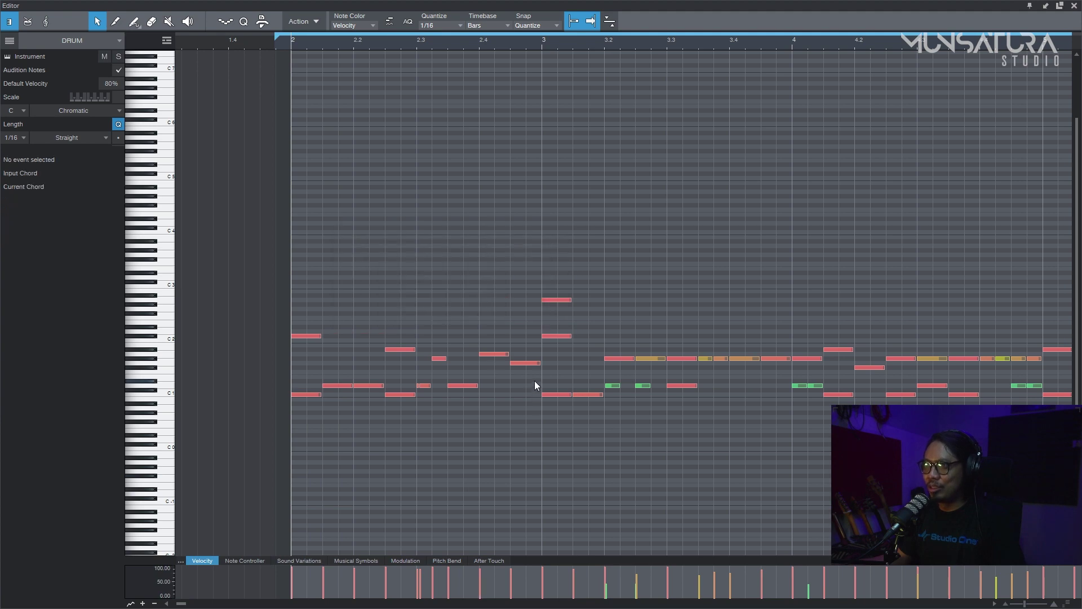
key("Right")
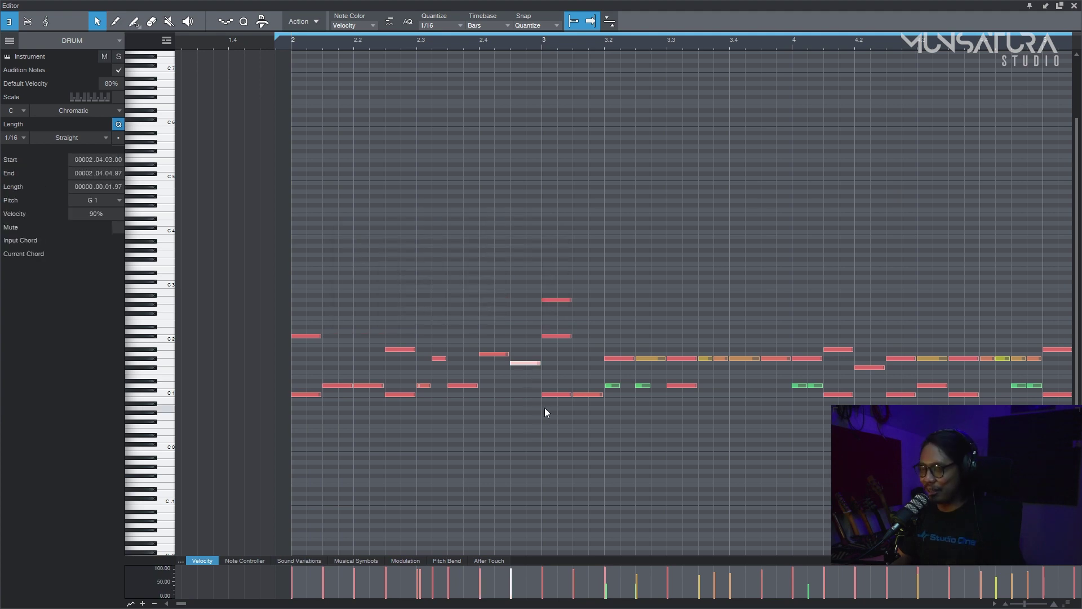
key("w")
key("w")
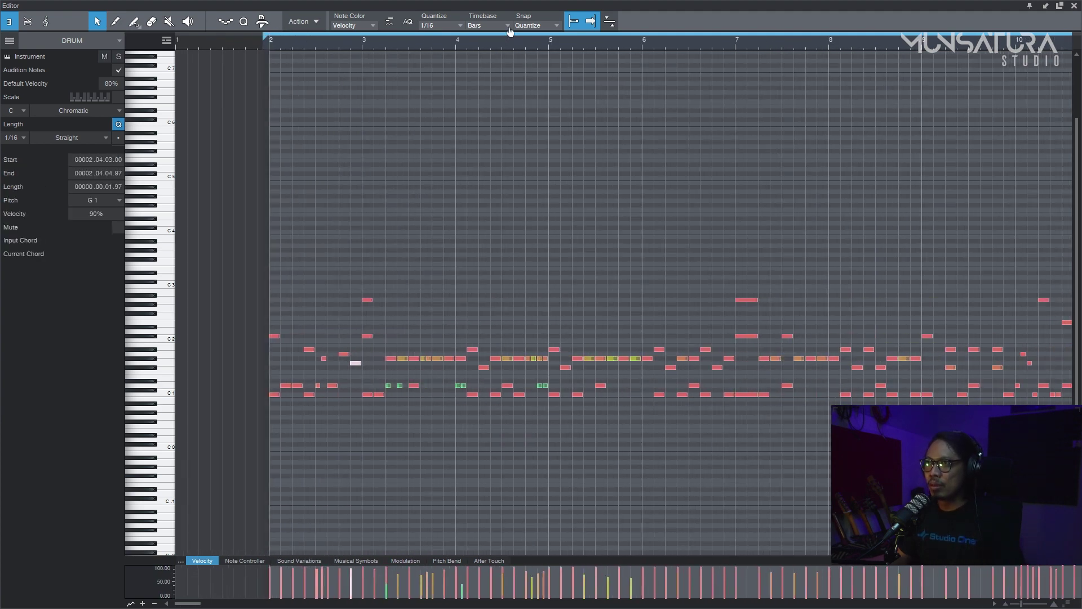
key("ctrl+s")
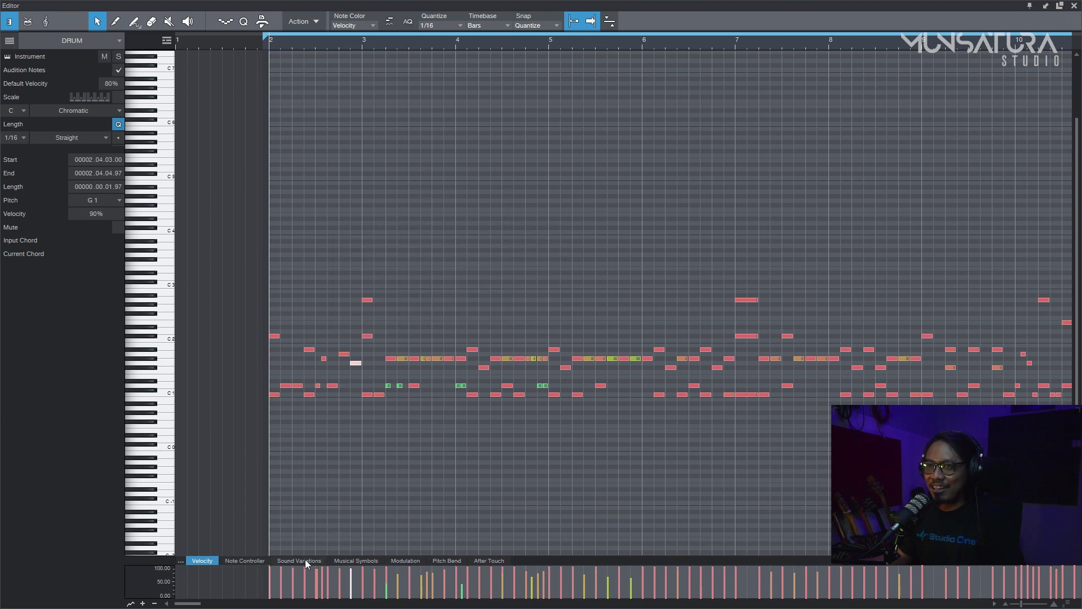
Try lowering the velocity of the first D1 note in bar 2 and undo the change.
key("e")
key("e")
key("e")
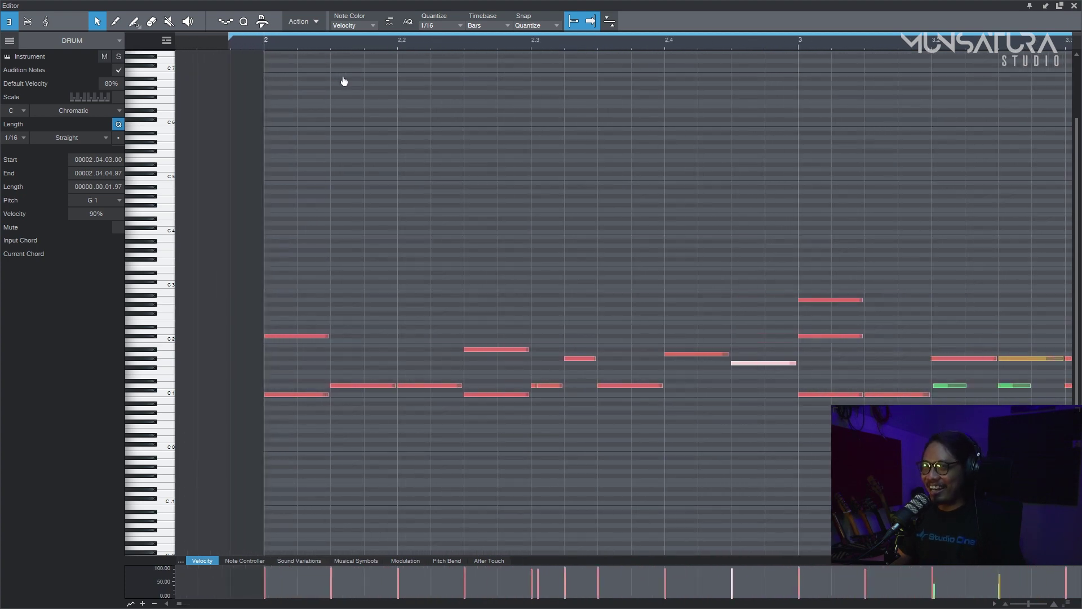
mouse_move(334, 579)
left_mouse_down()
mouse_move(335, 599)
mouse_move(333, 581)
left_mouse_up()
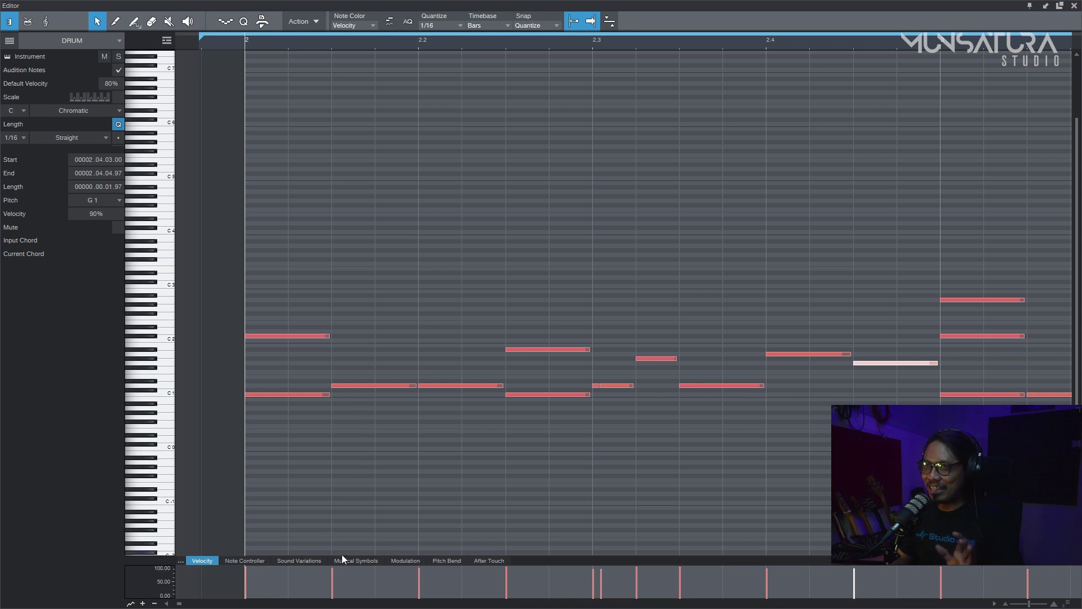
left_click_drag(333, 575, 335, 596)
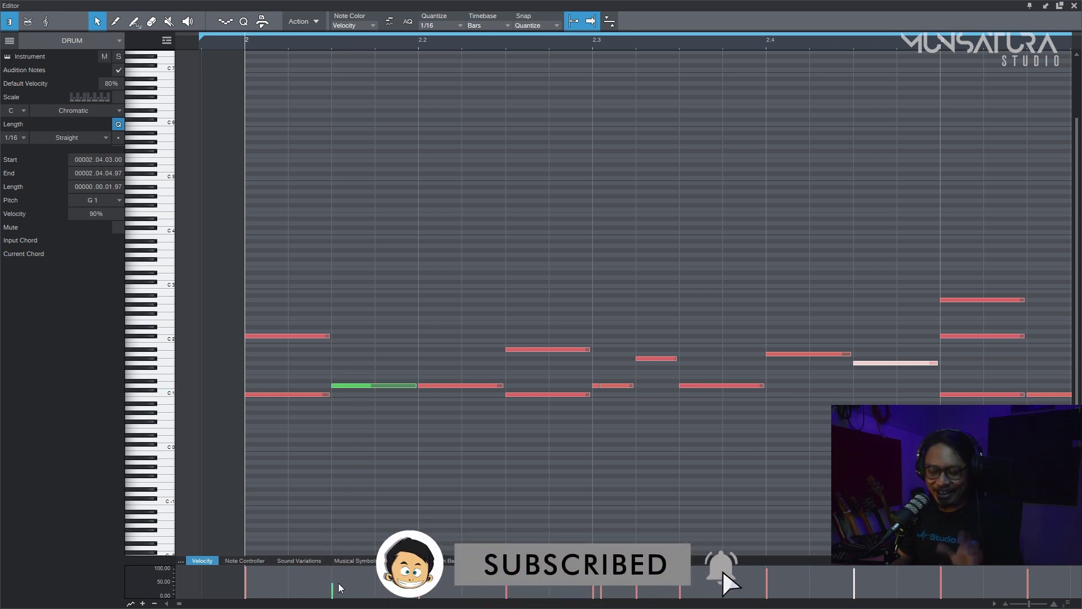
key("ctrl+z")
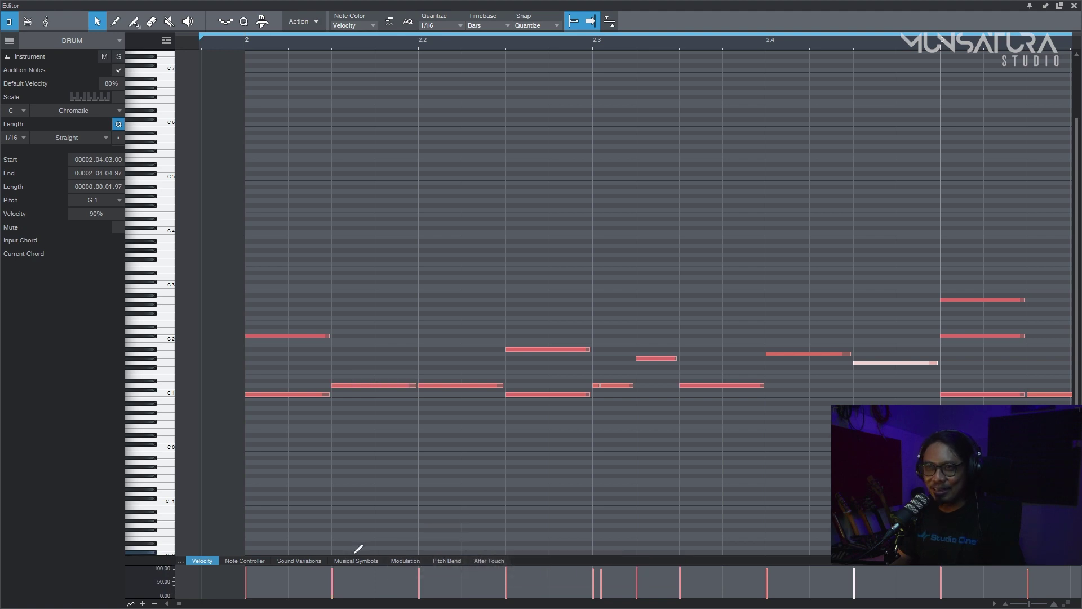
Save the song and select each group of low-velocity D1 notes in bars 3 and 4.
key("ctrl+s")
left_click_drag(450, 47, 378, 46)
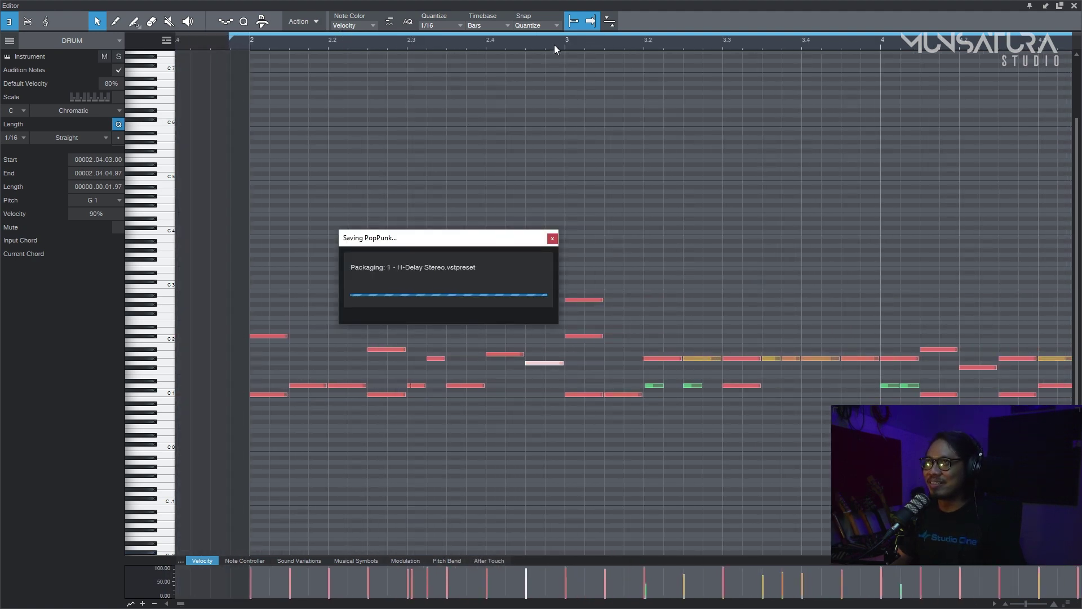
left_click_drag(567, 43, 401, 56)
left_click_drag(522, 370, 606, 395)
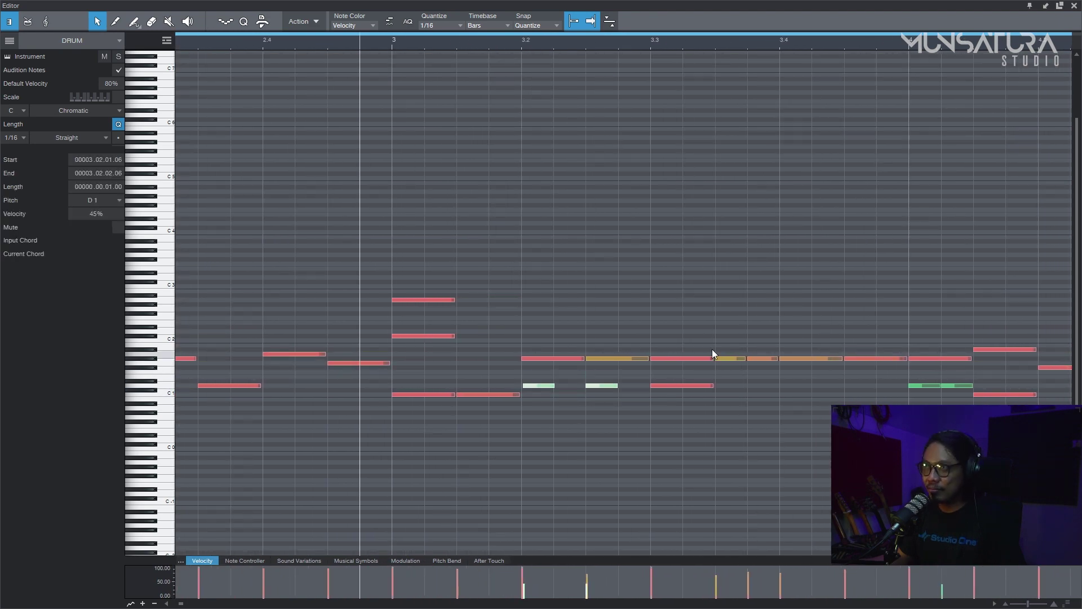
key("w")
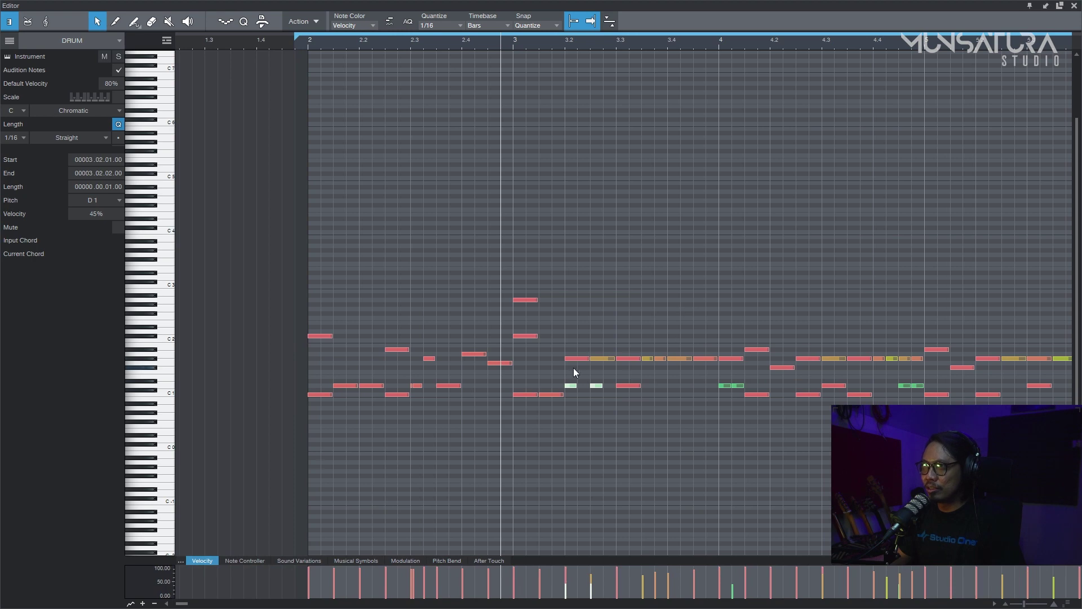
left_click_drag(704, 377, 744, 389)
left_click_drag(894, 377, 925, 389)
Solo the DRUM track, save the song, and play the drum part from bar 2.
key("s")
key("w")
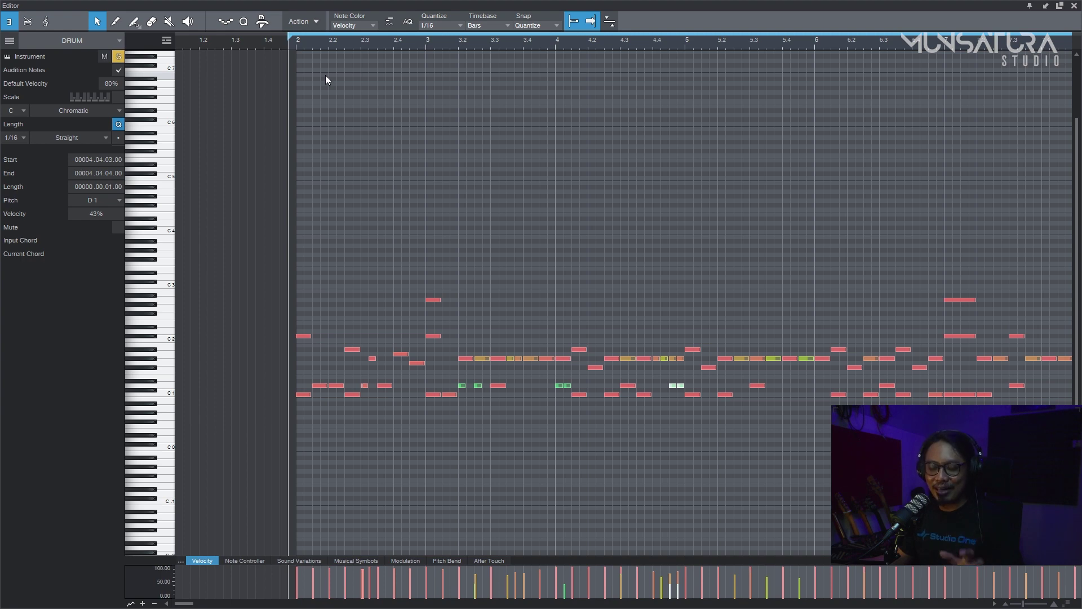
key("ctrl+s")
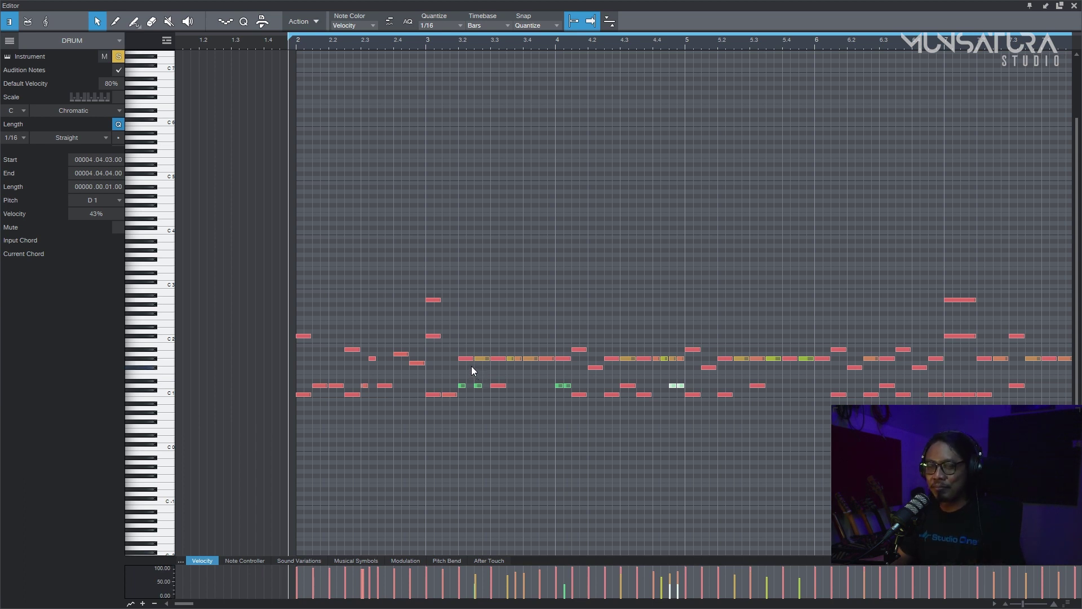
key("space")
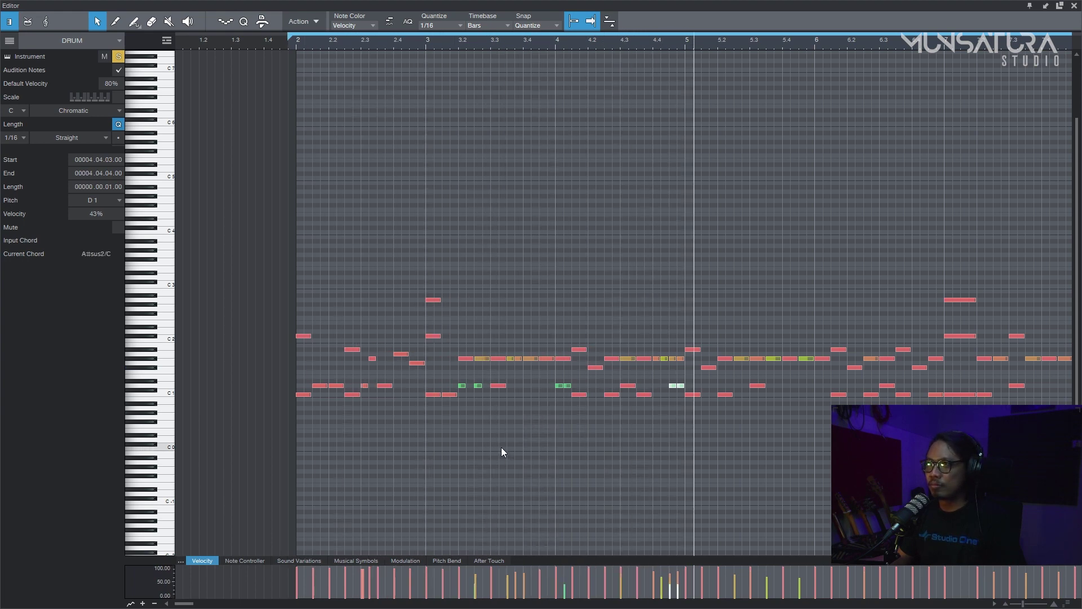
Stop playback and raise the velocities of all low-velocity D1 notes in bars 3 and 4, bringing the last one to 50%, and save.
key("space")
left_click_drag(473, 388, 586, 385)
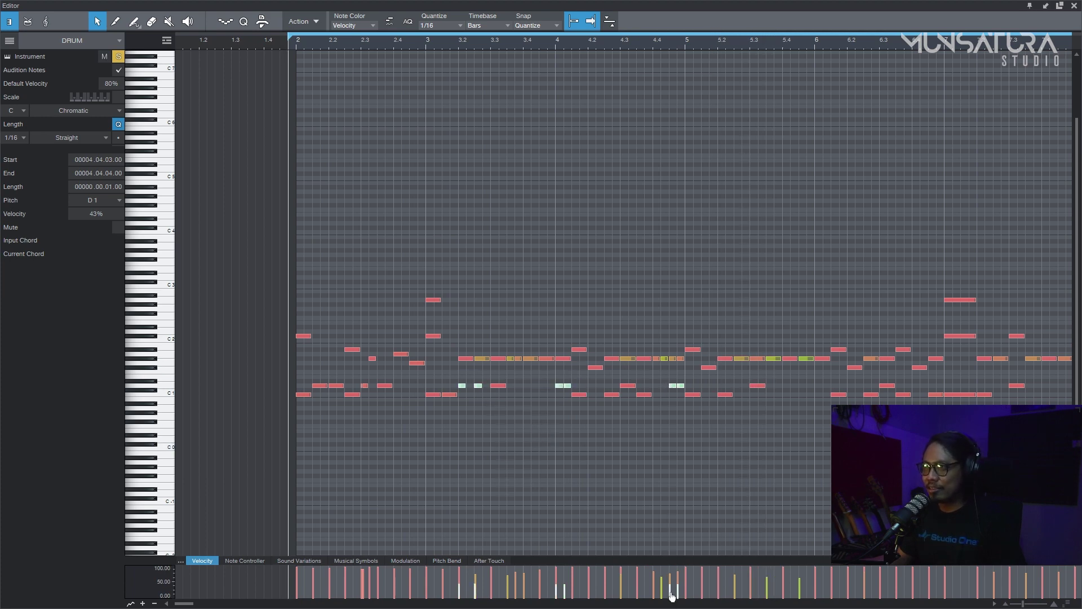
left_click_drag(672, 596, 673, 593)
key("ctrl+s")
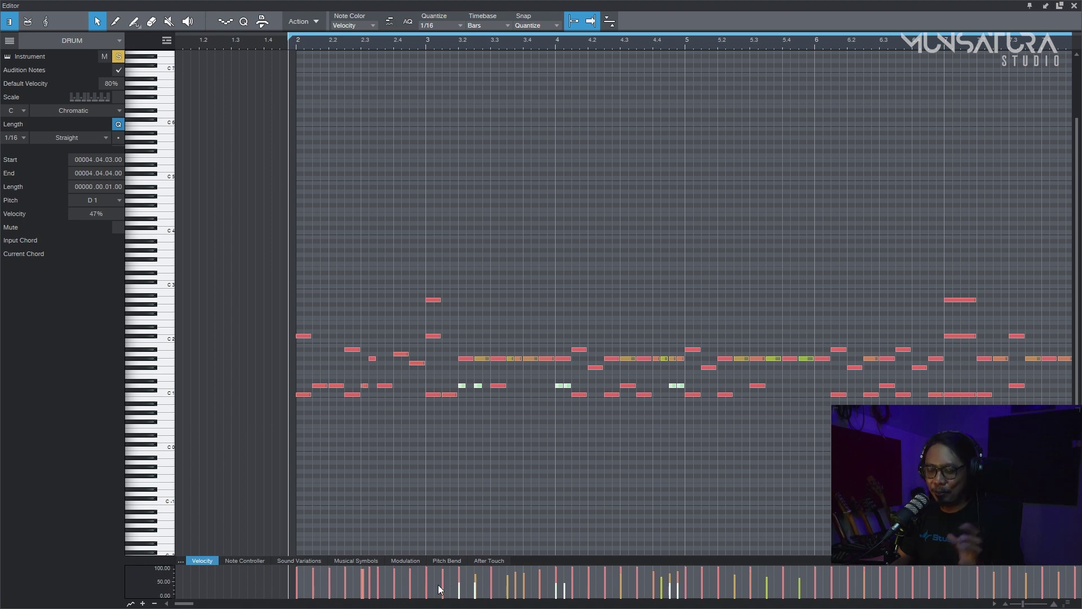
left_click_drag(459, 600, 459, 596)
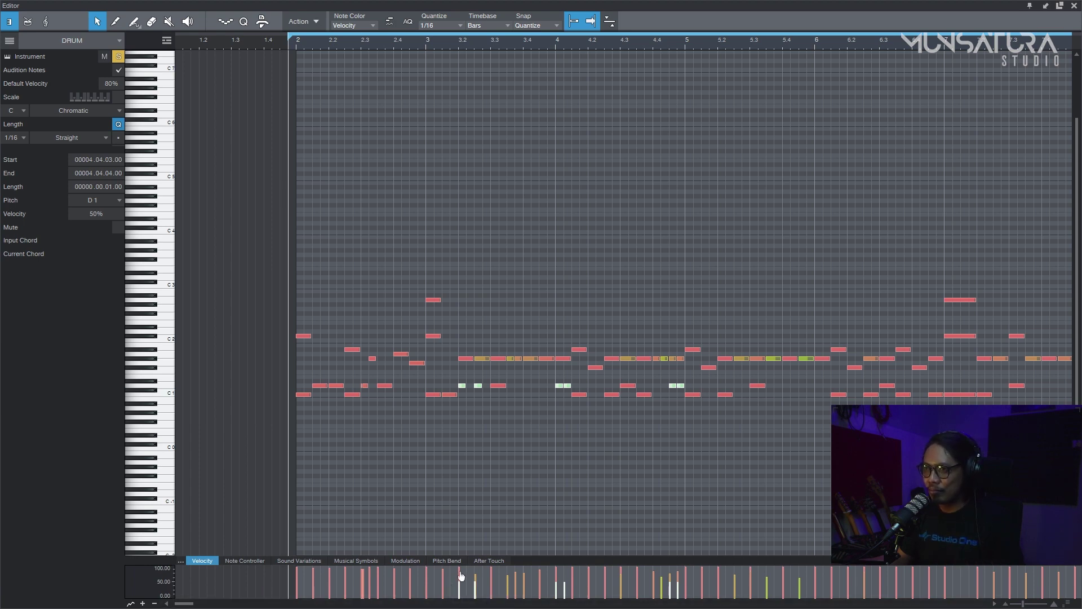
Deselect the notes and play the soloed drum part with the adjusted velocities through to about bar 19.
left_click(475, 486)
key("space")
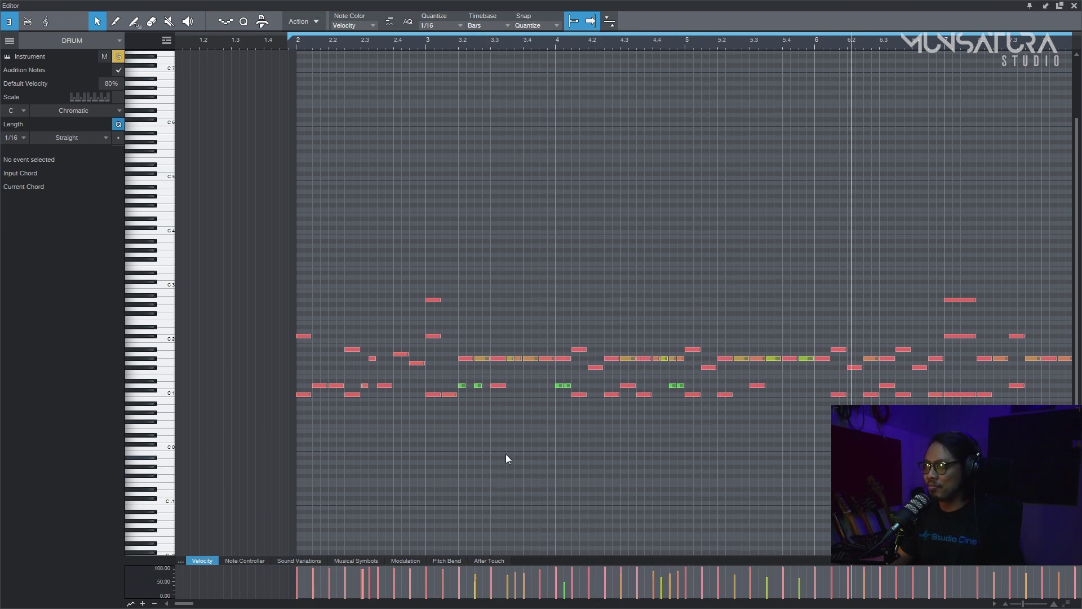
left_click_drag(631, 45, 611, 28)
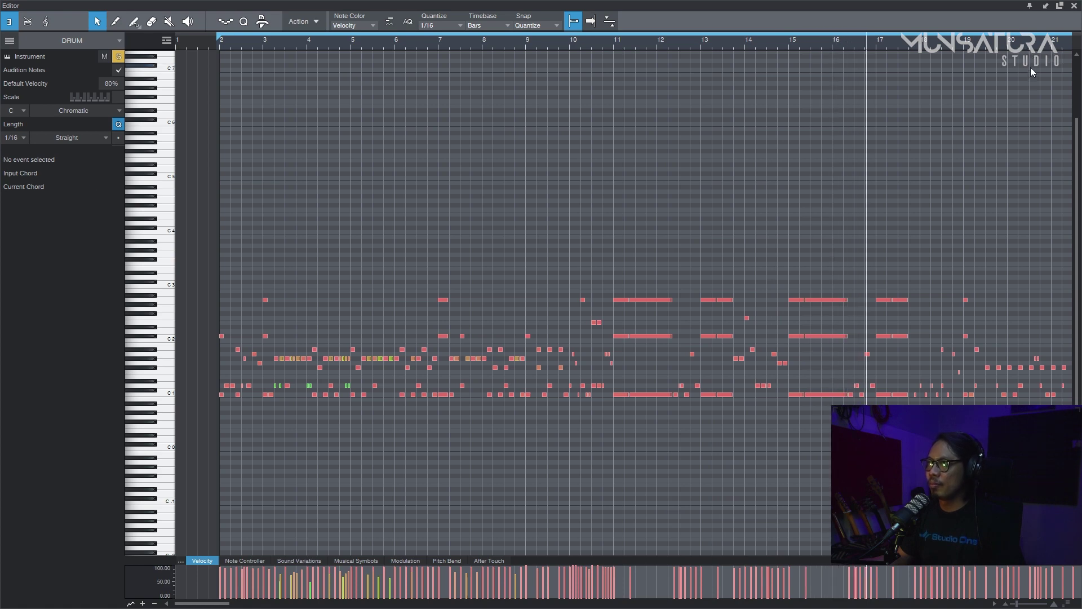
left_click_drag(959, 45, 872, 44)
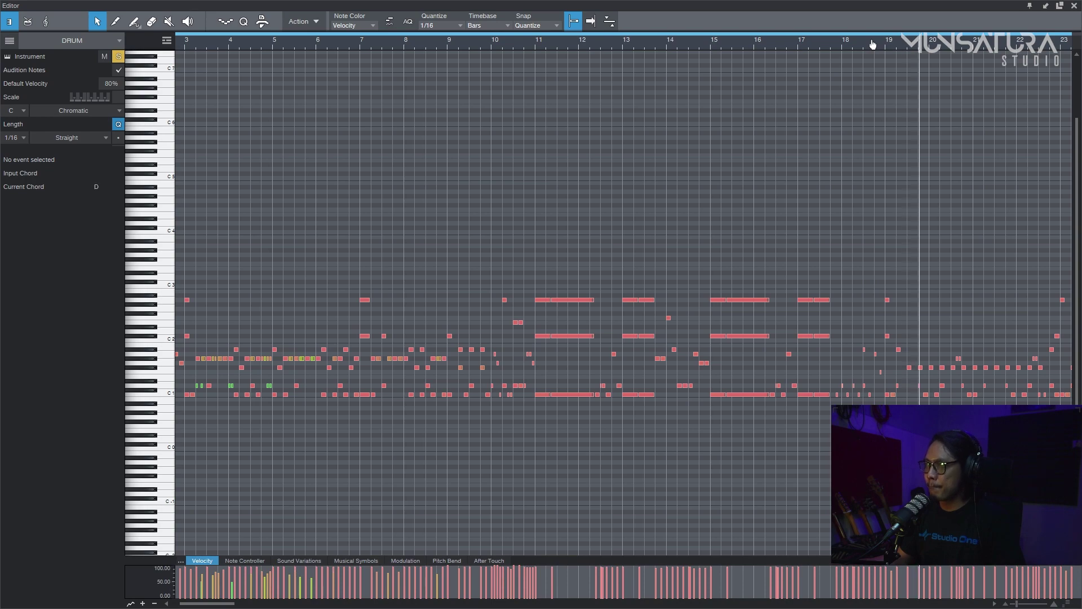
key("z")
Close the note editor, move the loop start to bar 1.3 in the arrangement, and save the song.
left_click(1074, 6)
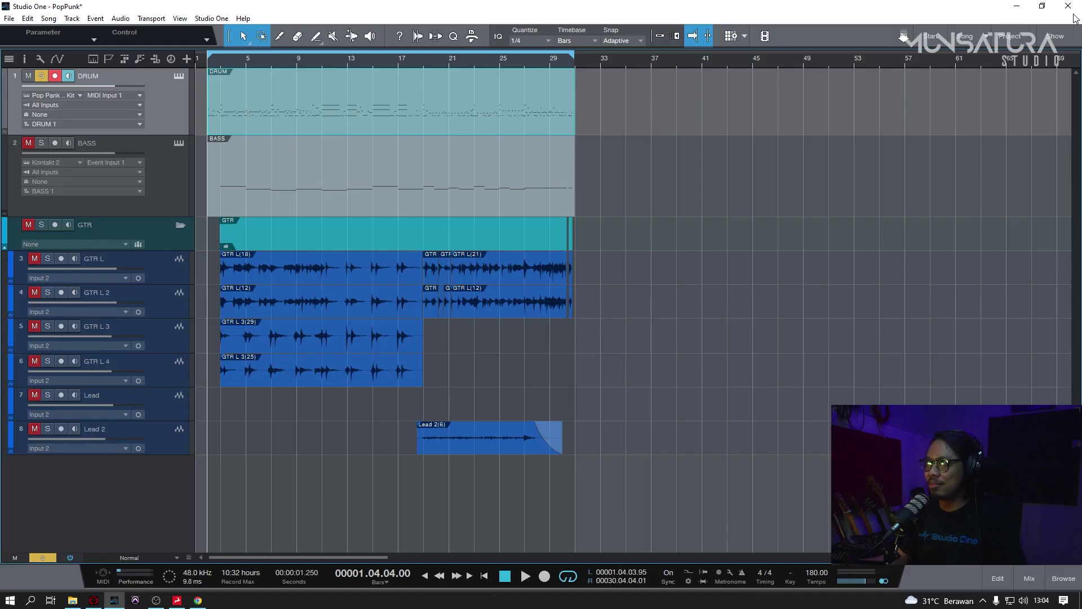
key("ctrl+s")
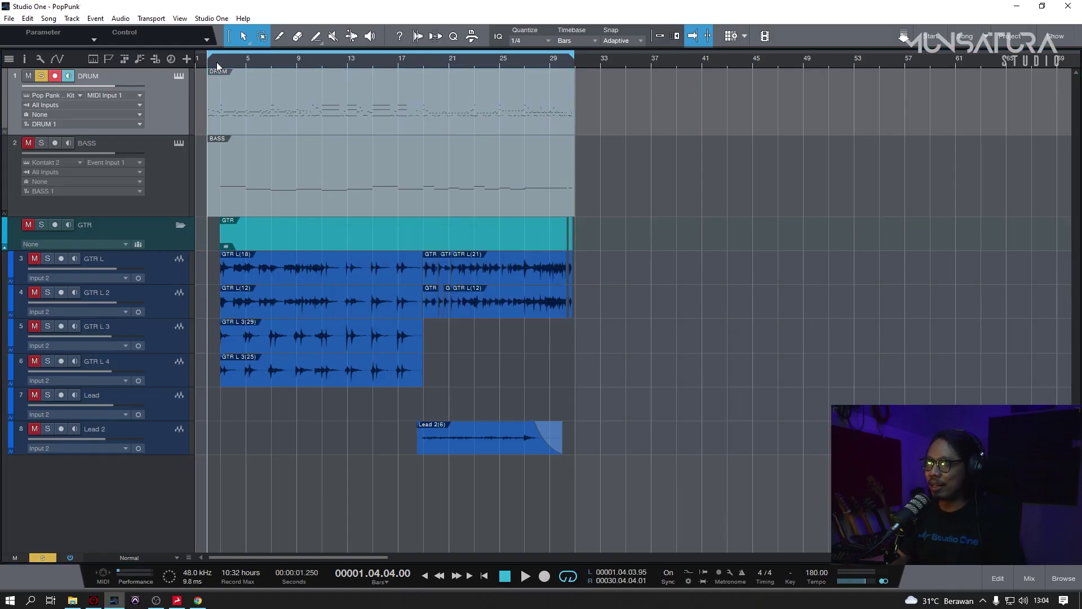
left_click_drag(215, 62, 258, 72)
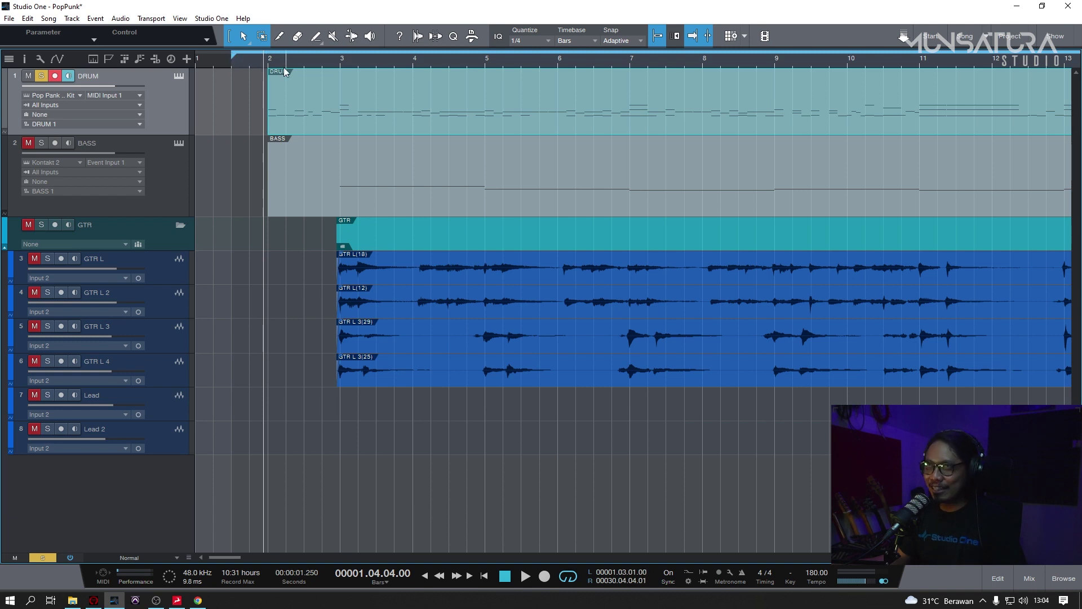
key("ctrl+s")
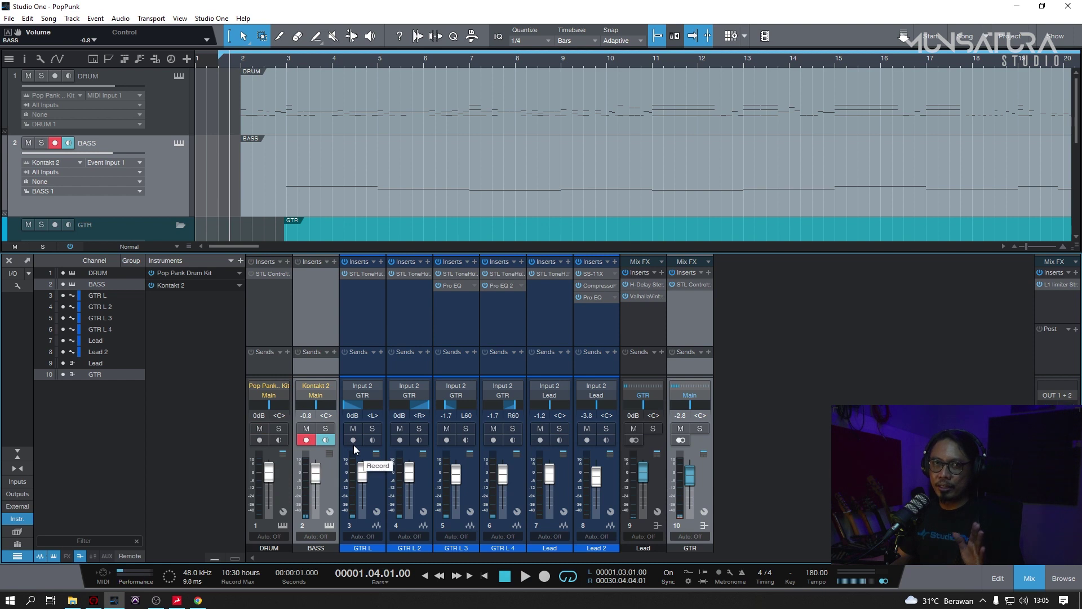
Play the full song, show the mixer's input controls, and raise the DRUM channel's input gain to +2.2 dB.
key("space")
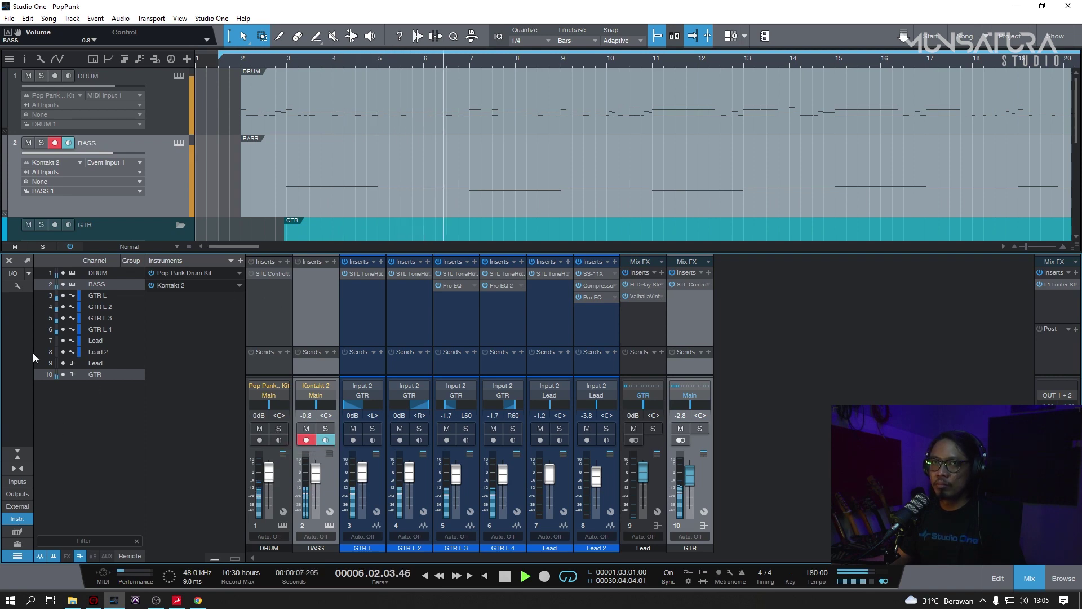
left_click(18, 286)
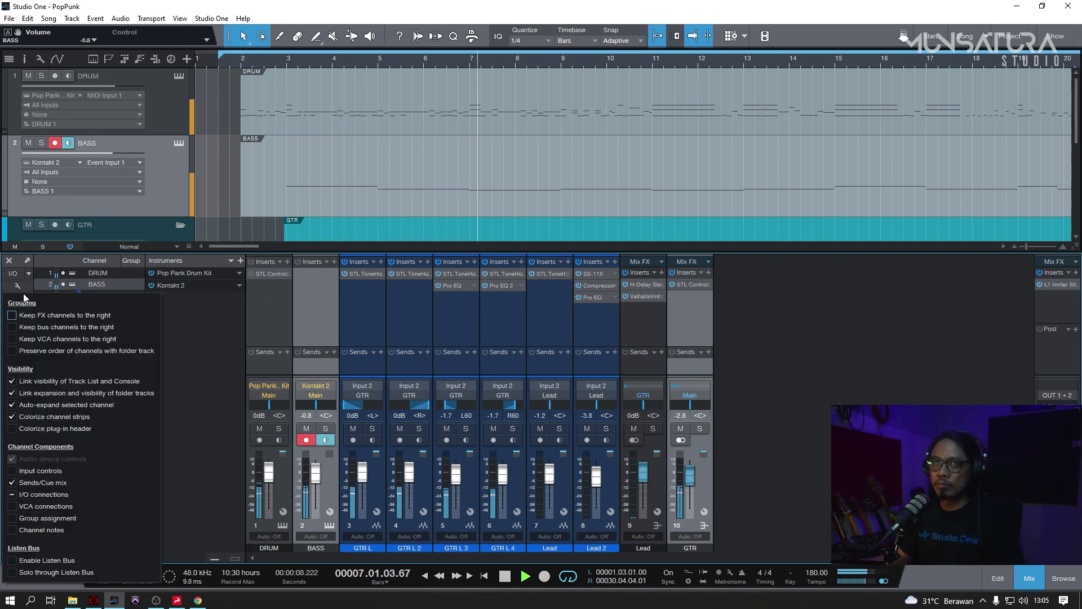
left_click(13, 472)
left_click(255, 266)
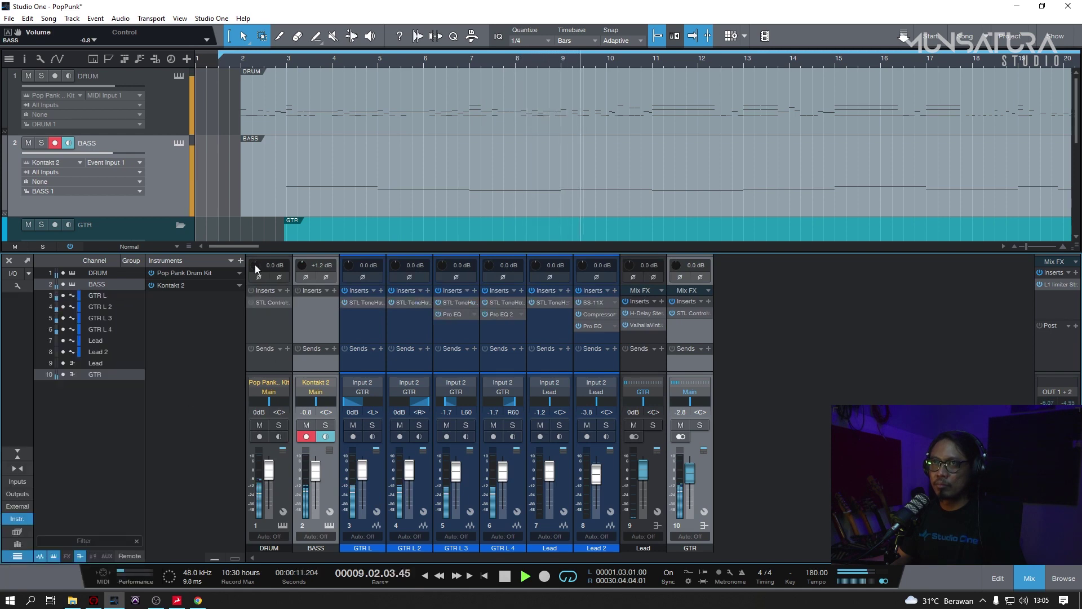
left_click_drag(255, 265, 258, 263)
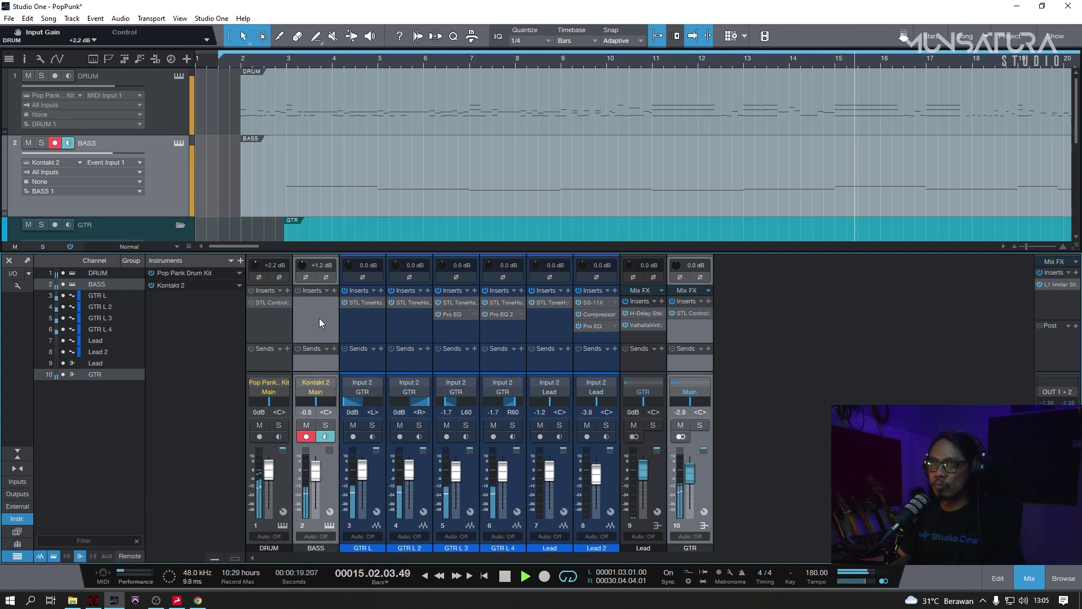
Raise the Lead 2 channel volume to -2.3 dB during playback, stop the song, and save it.
scroll(686, 67, "down", 3)
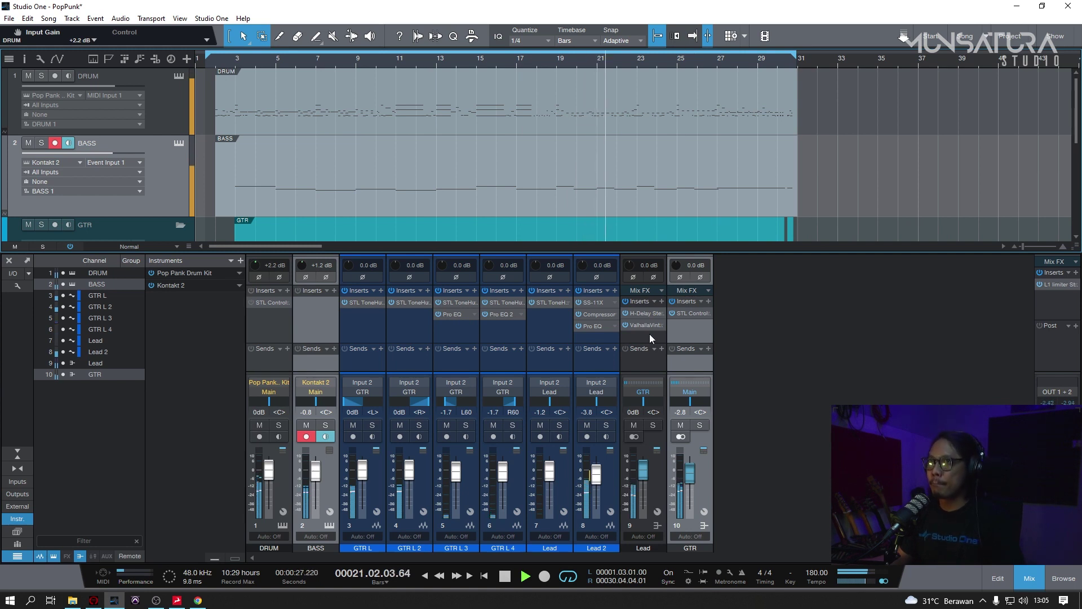
left_click(598, 476)
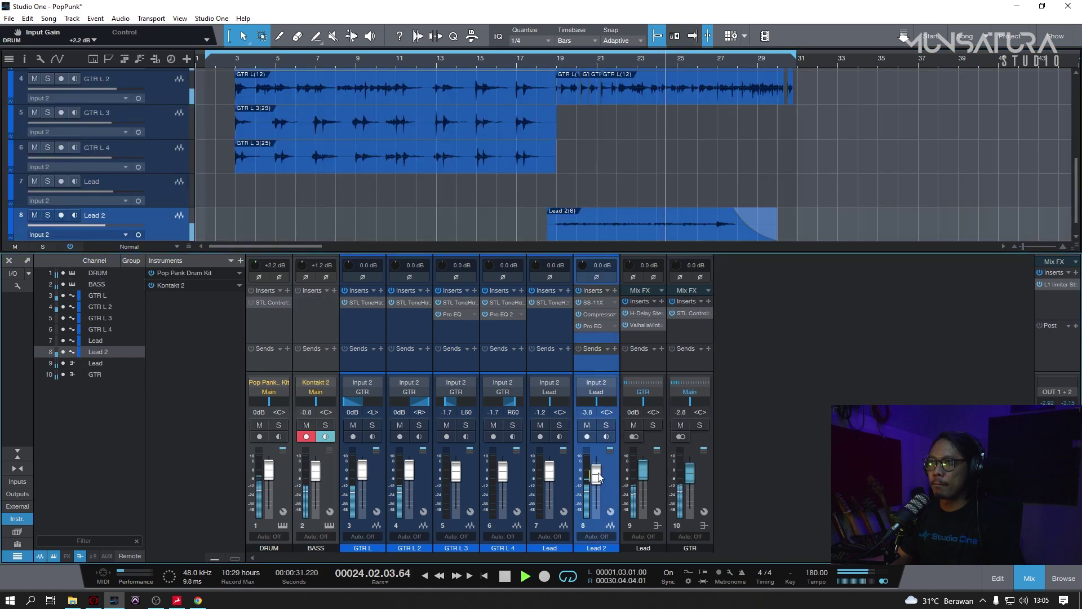
left_click_drag(599, 477, 614, 436)
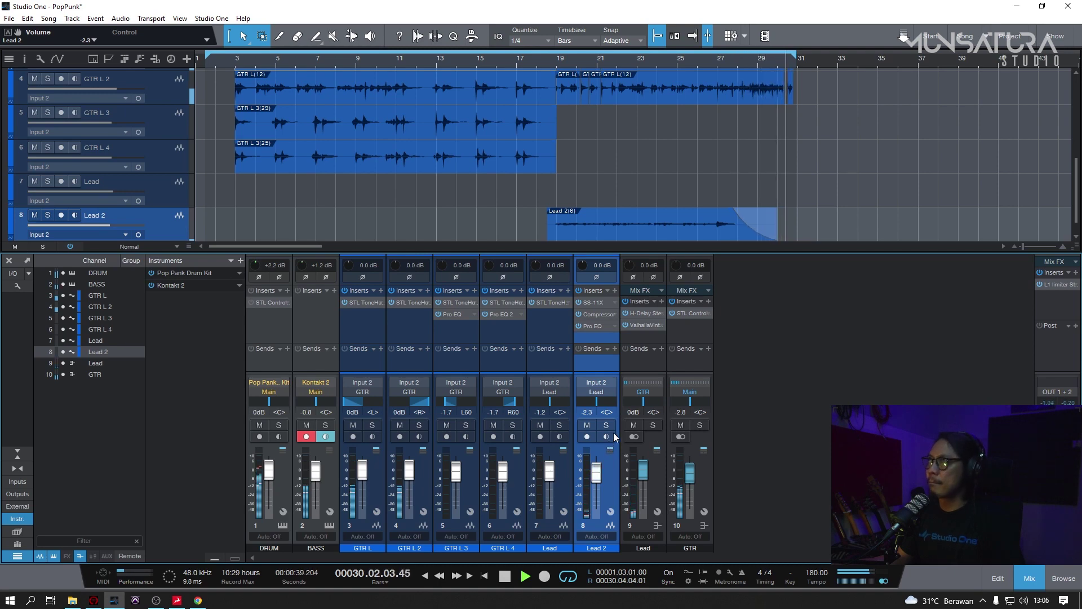
key("space")
key("ctrl+s")
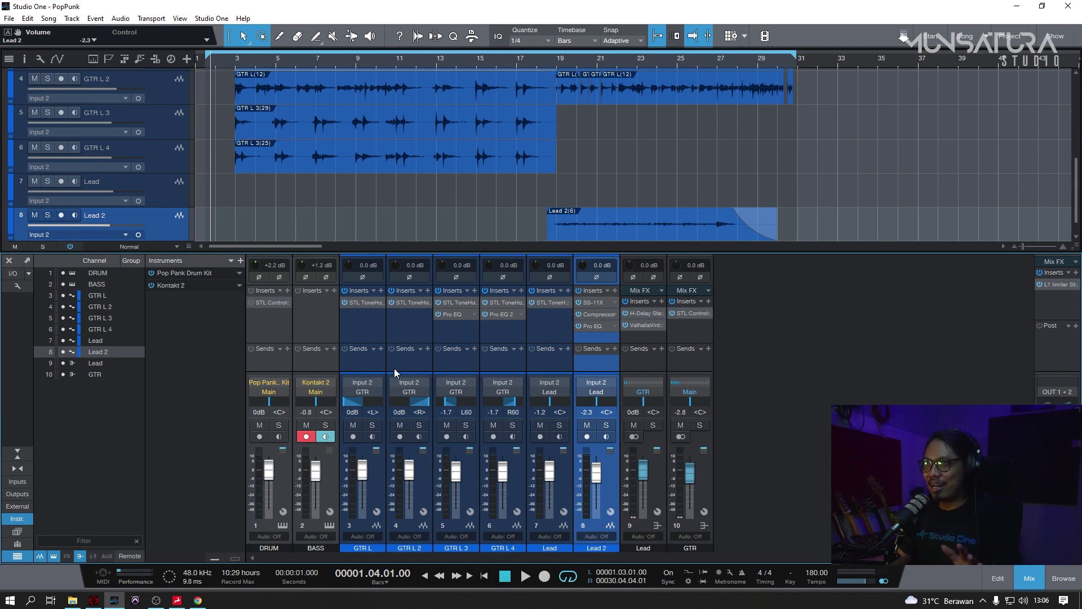
Switch to Chrome to review the Pop Pank Drumkit product page and its feature list, and return to Studio One.
left_click(197, 600)
scroll(600, 274, "up", 8)
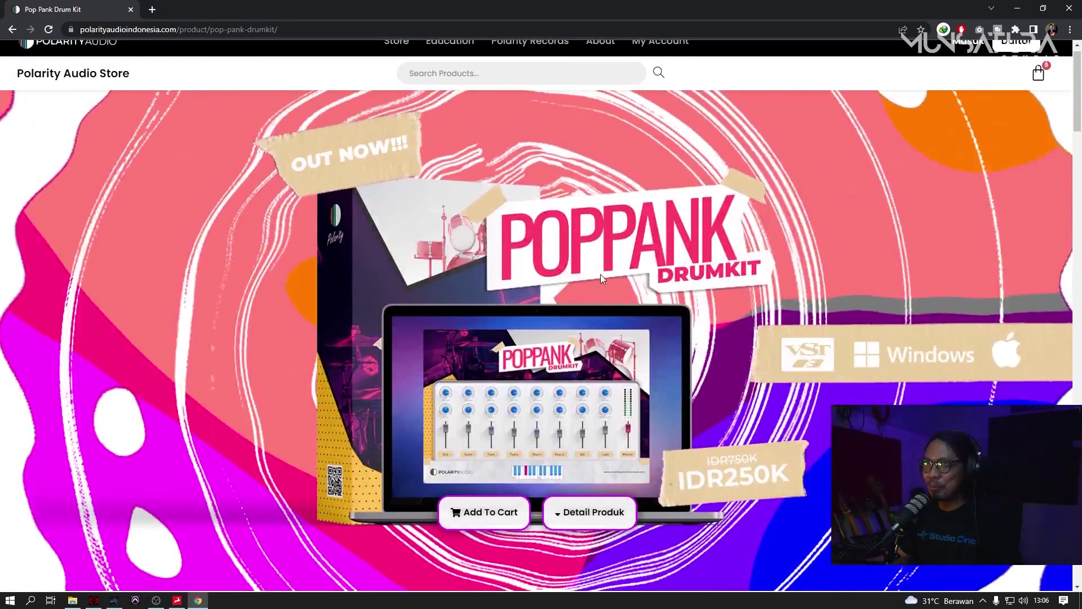
scroll(603, 278, "down", 6)
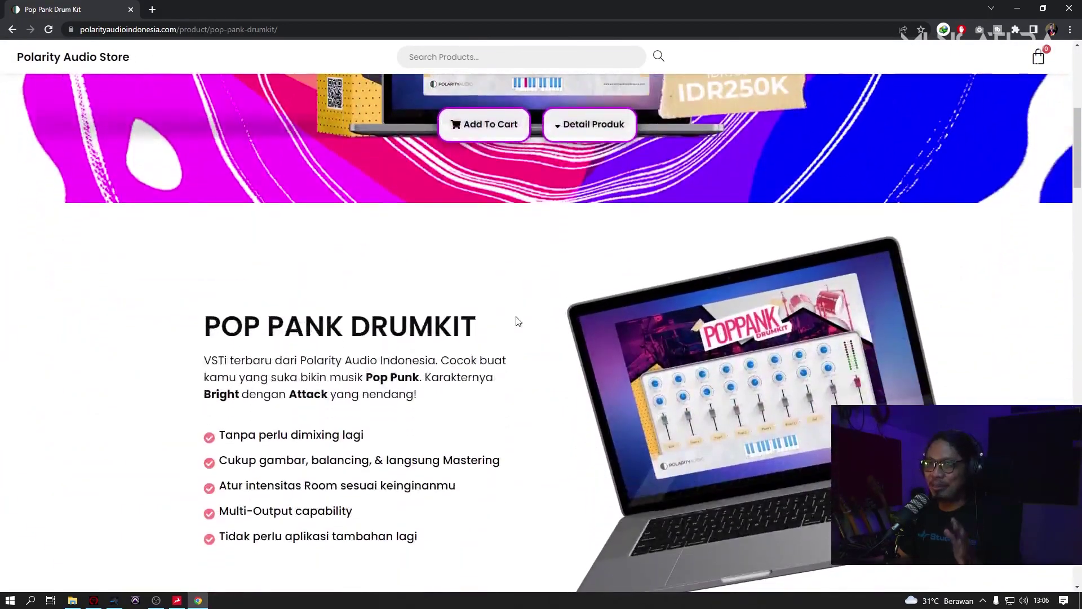
scroll(518, 330, "down", 1)
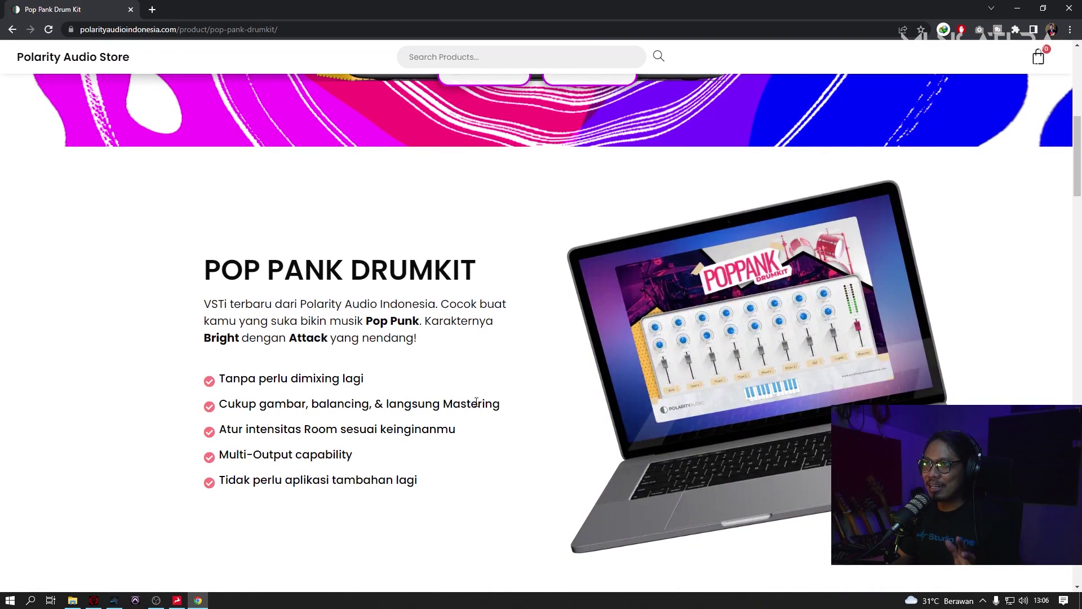
left_click(1017, 9)
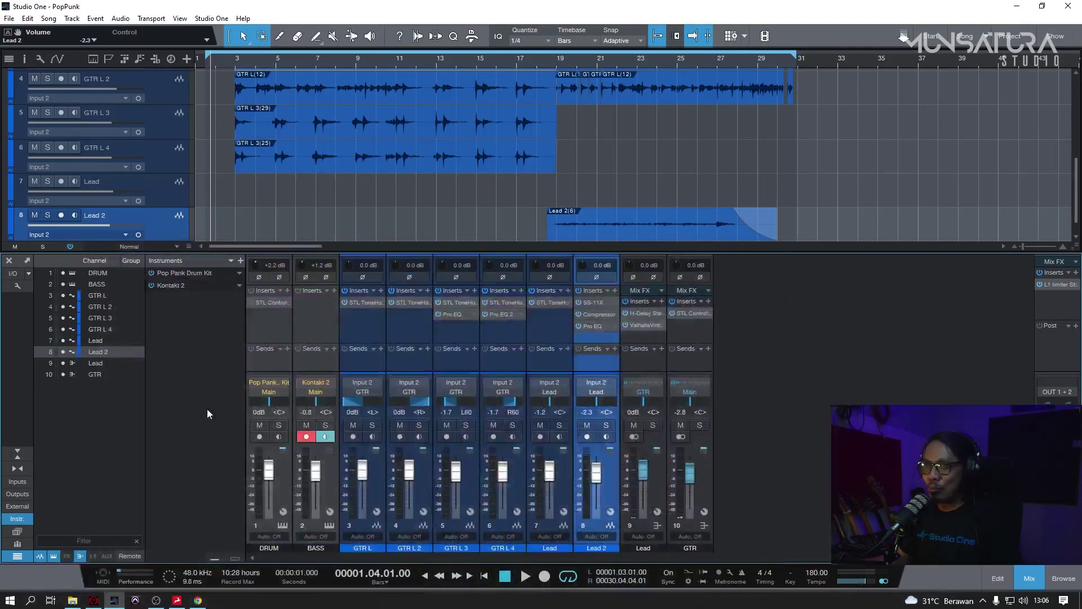
Reset the DRUM channel's input gain to 0 dB, enable and open its STL ControlHub insert, and save the song.
left_click(285, 322)
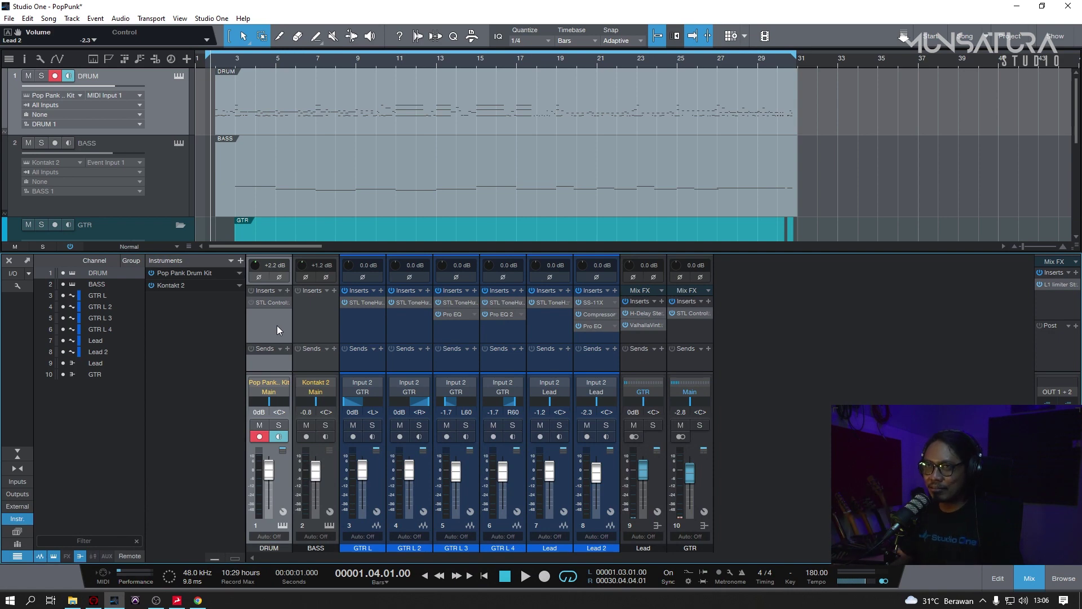
left_click(272, 301)
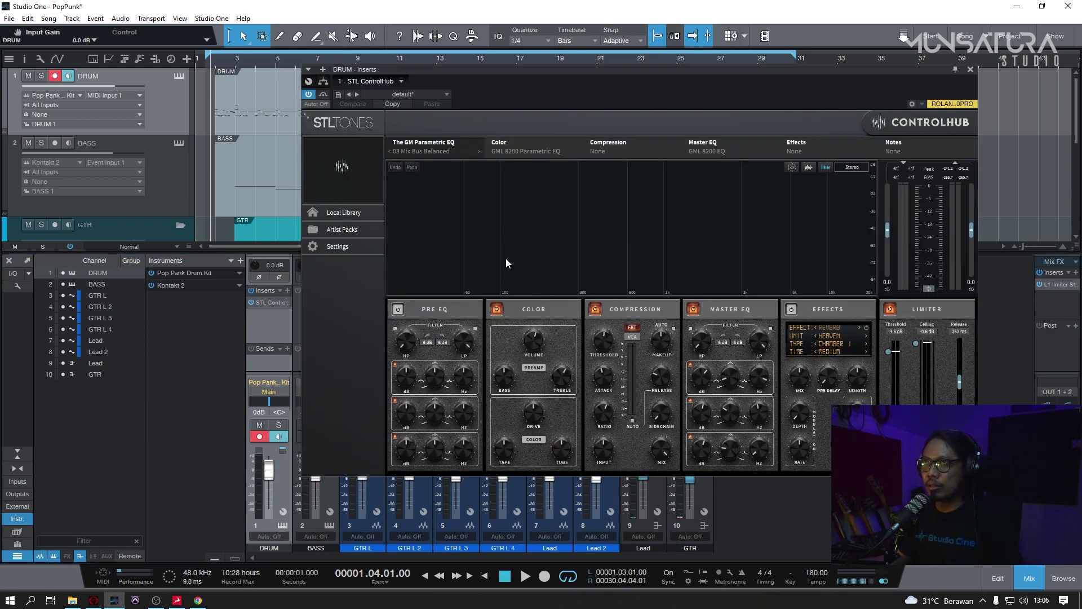
key("ctrl+s")
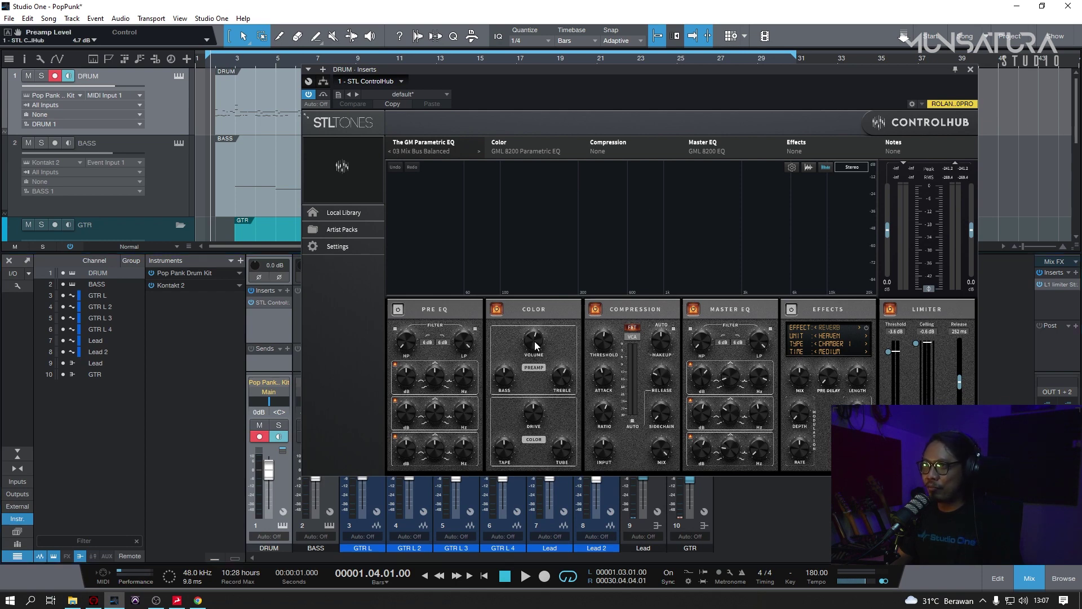
Examine the ControlHub Color and Compression settings and the gain and frequency of each Master EQ band on the DRUM channel.
left_click_drag(560, 376, 558, 381)
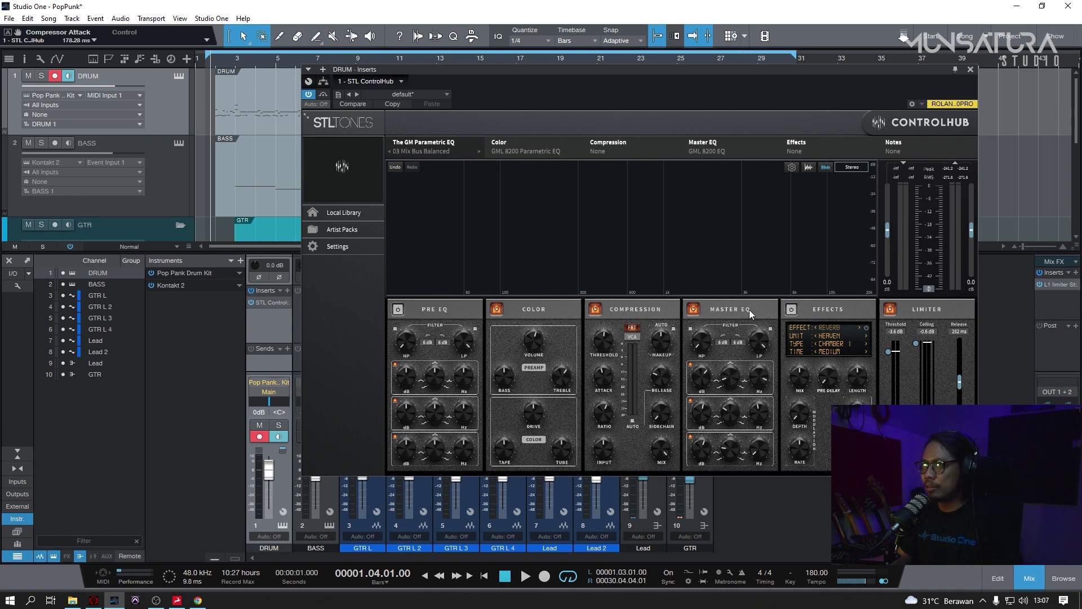
left_click(761, 383)
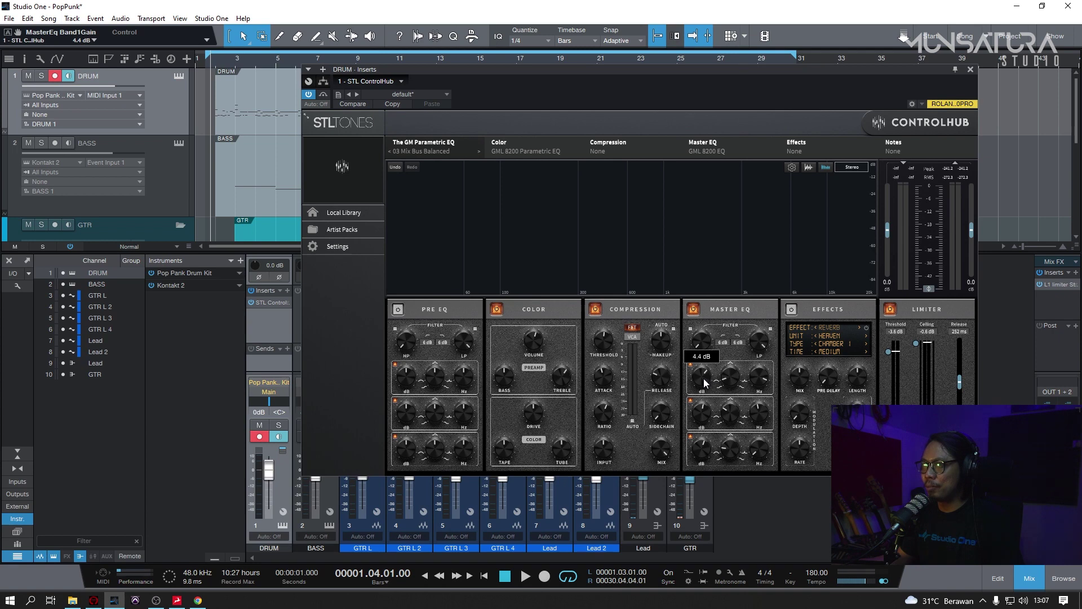
mouse_move(757, 410)
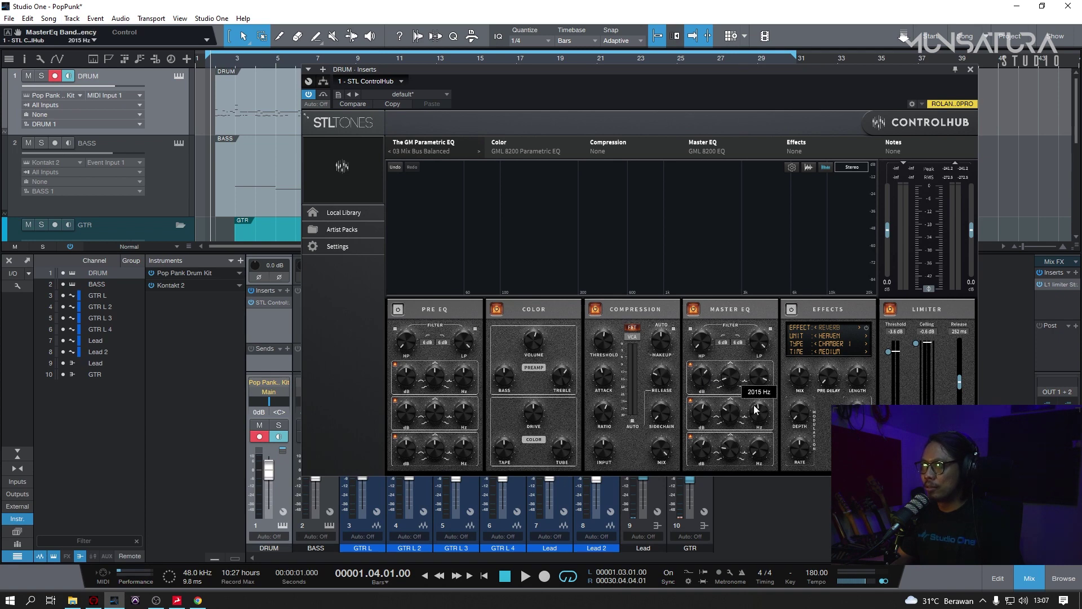
mouse_move(702, 416)
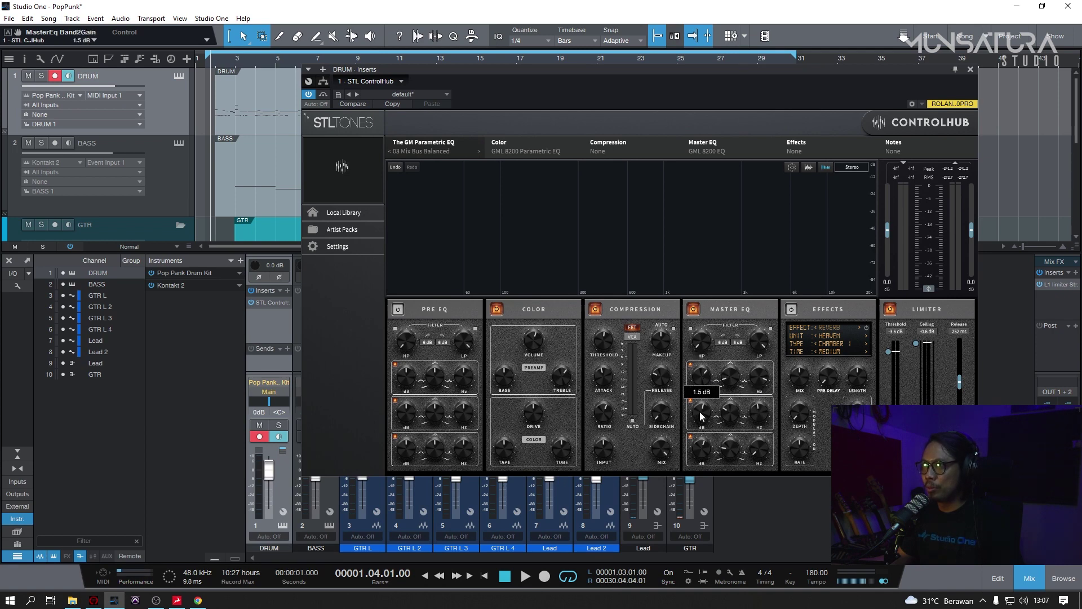
mouse_move(753, 455)
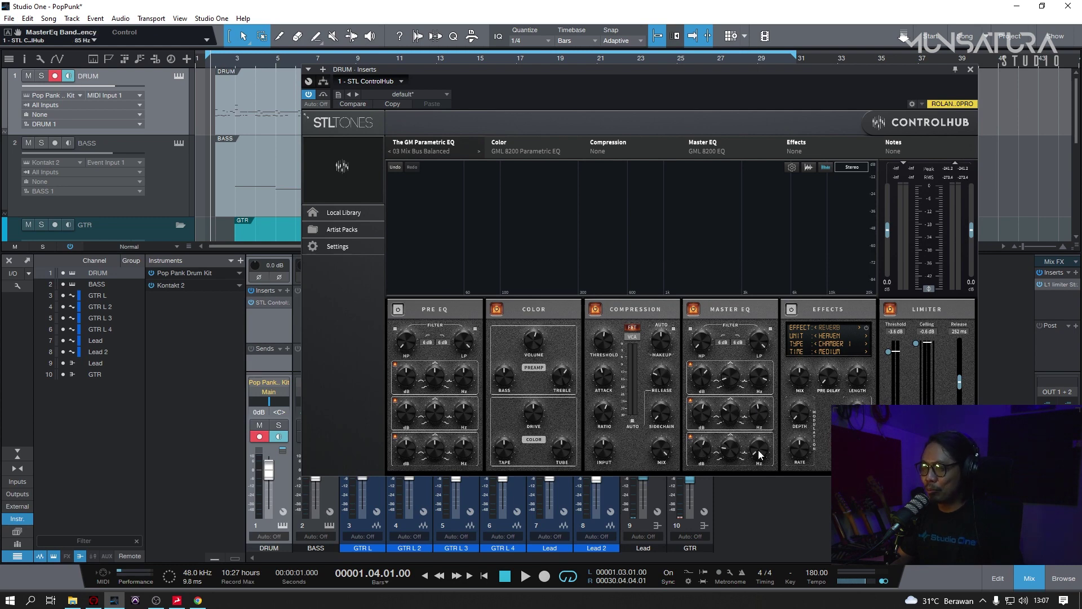
mouse_move(706, 451)
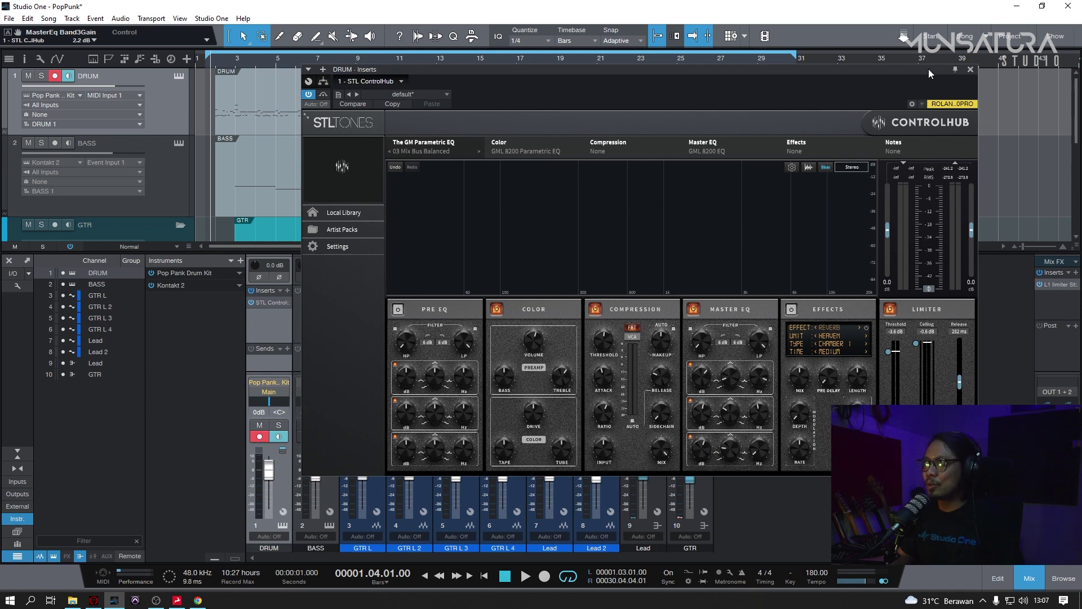
Close the ControlHub plug-in, save the song, and play the full mix with the drum processing enabled.
left_click_drag(930, 74, 972, 141)
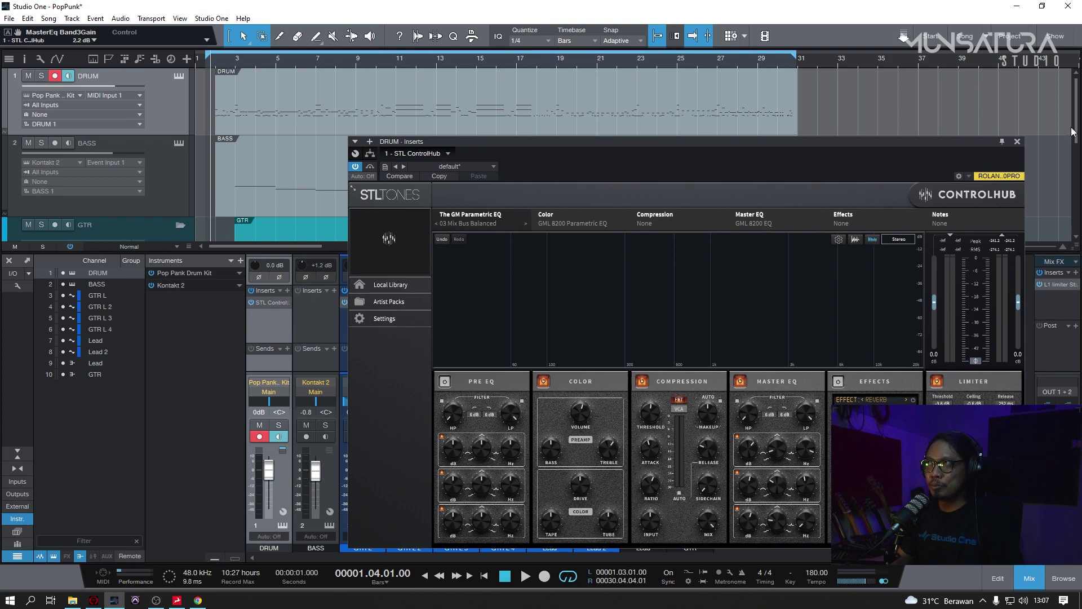
left_click(1018, 142)
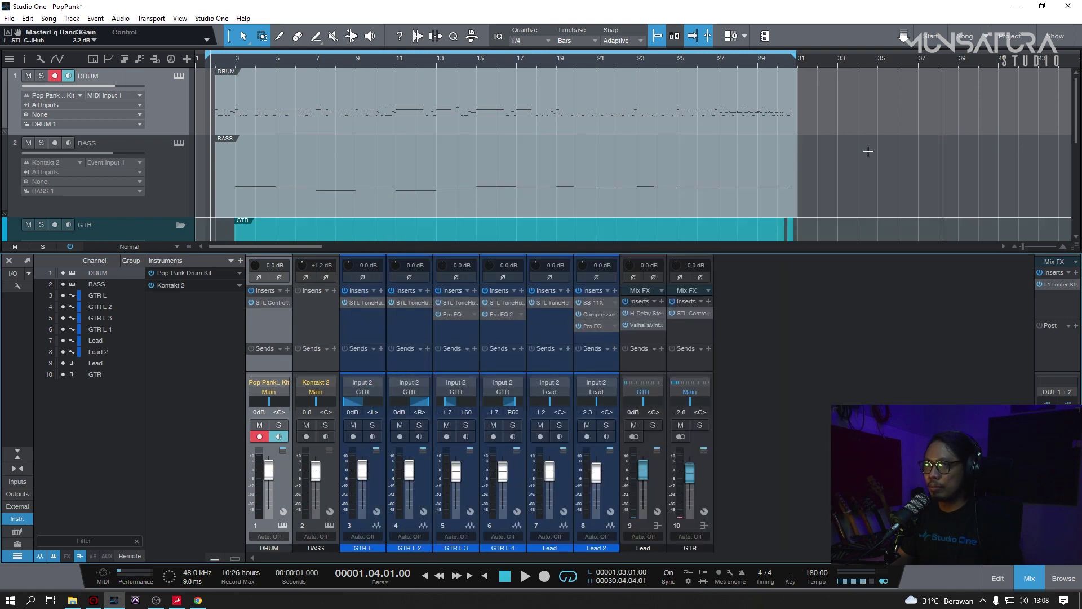
key("ctrl+s")
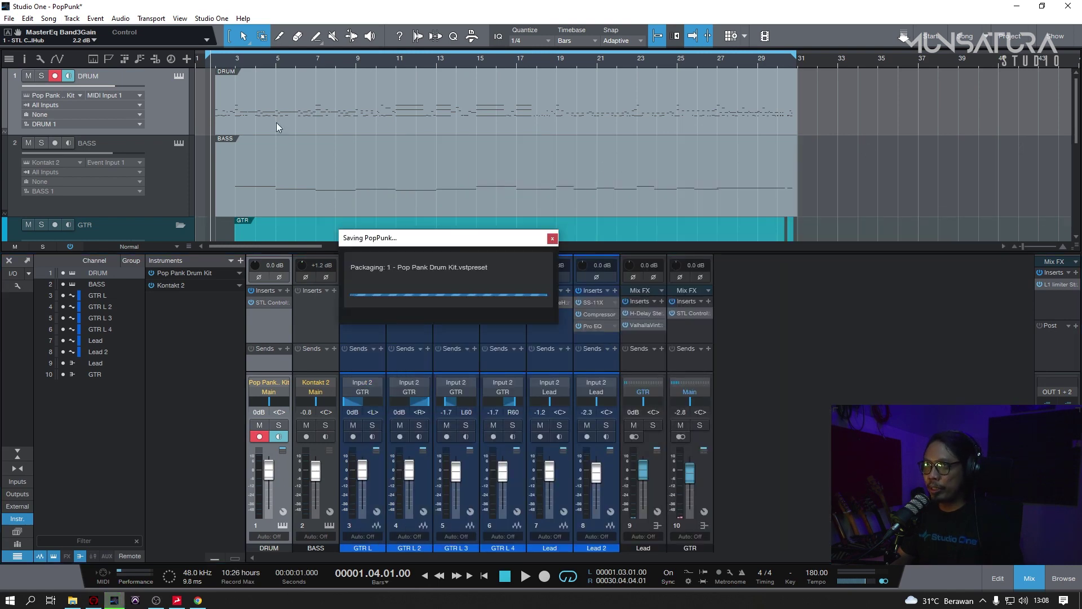
key("space")
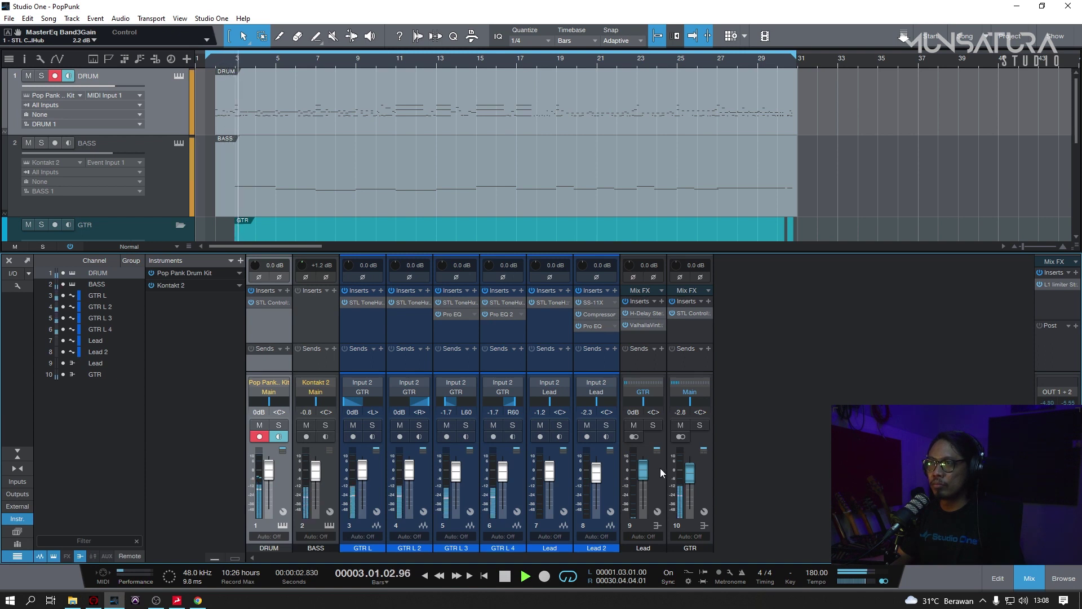
Reset the BASS channel's level to 0 dB, raise the GTR bus level to -2.0 dB, and save the song.
left_click(705, 466)
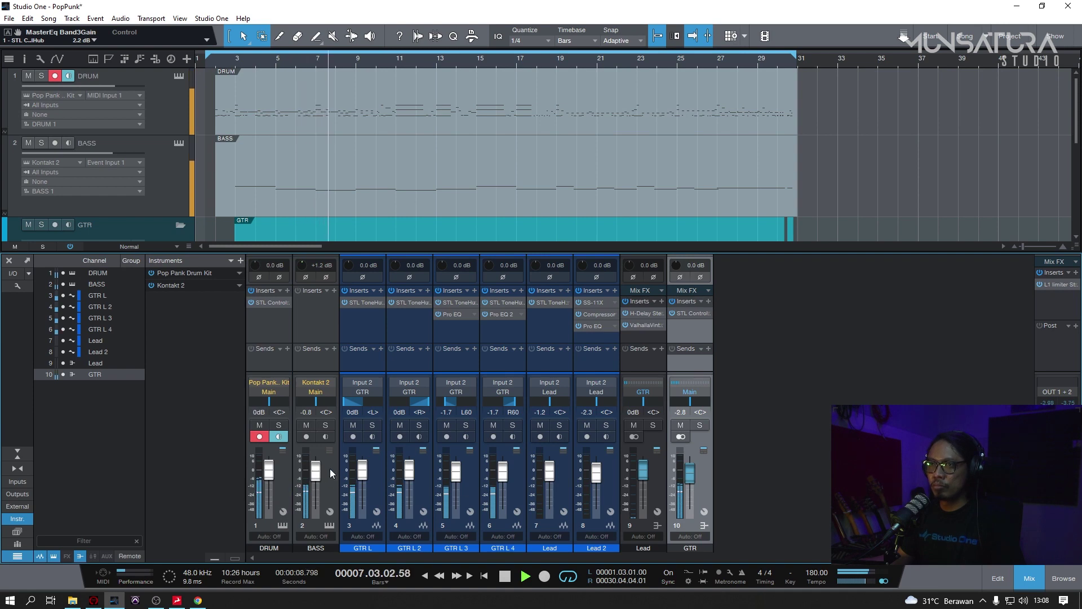
left_click(319, 478)
left_click(318, 478, "alt")
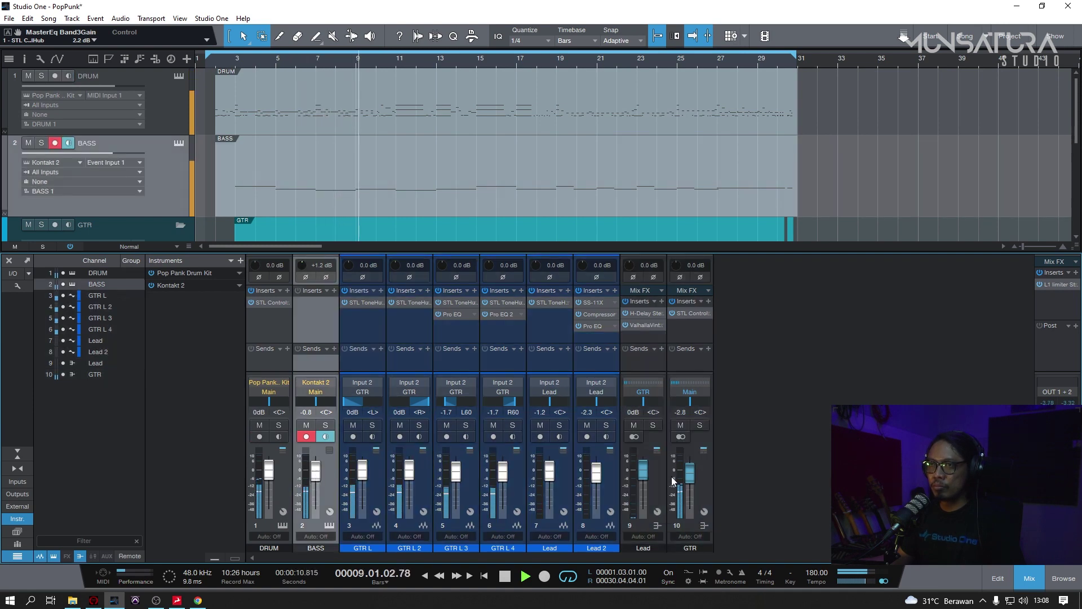
left_click(709, 469)
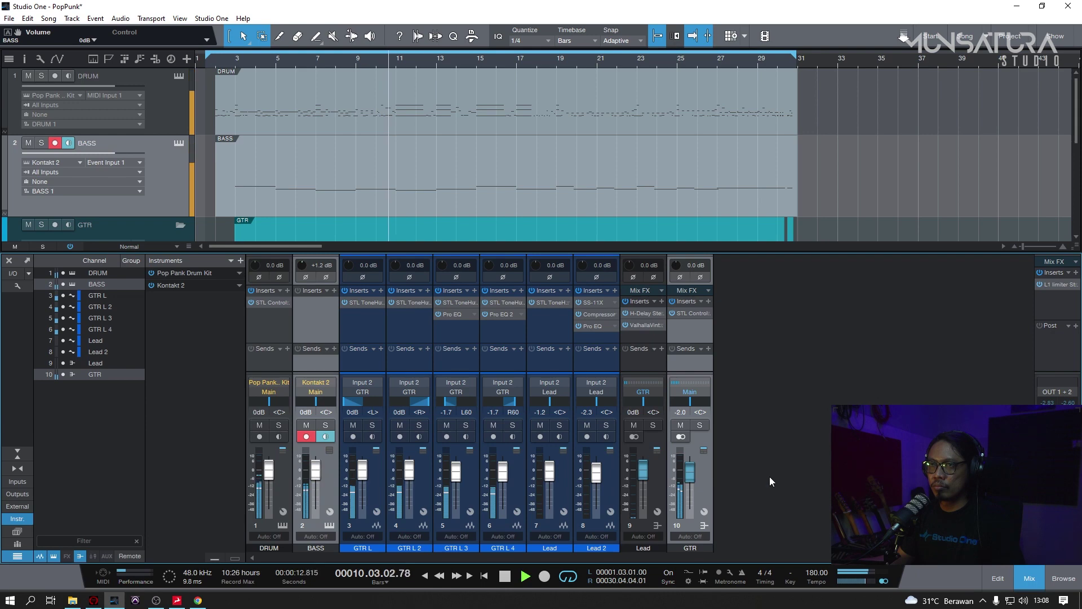
key("ctrl+s")
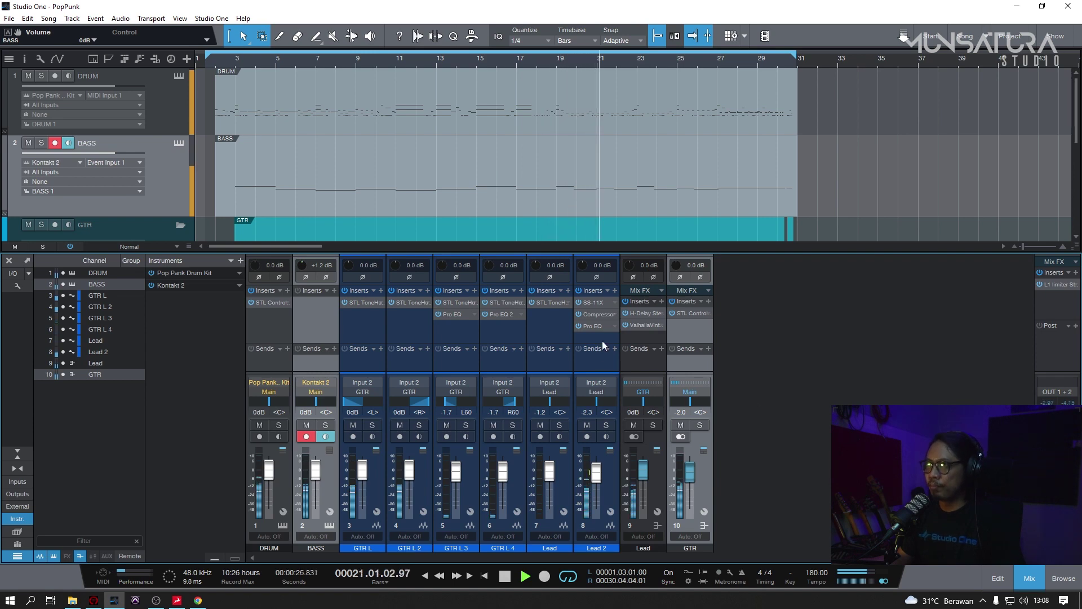
In the Lead 2 channel's SS-11X insert, raise the clean High and lower the clean Middle to 4.1, close it, and stop playback.
left_click(596, 302)
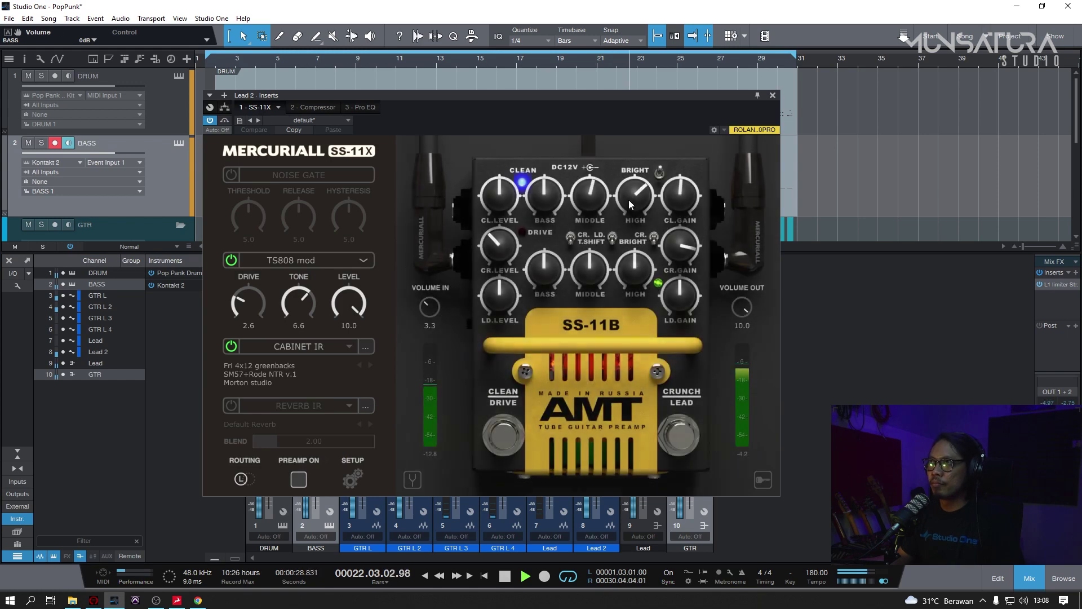
left_click_drag(628, 200, 589, 221)
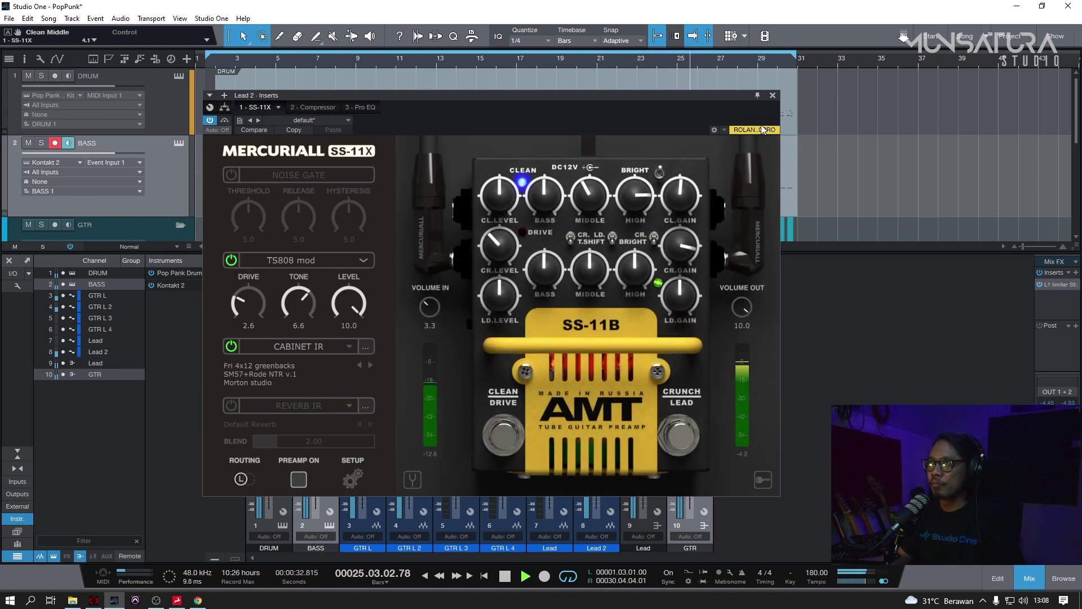
left_click(772, 95)
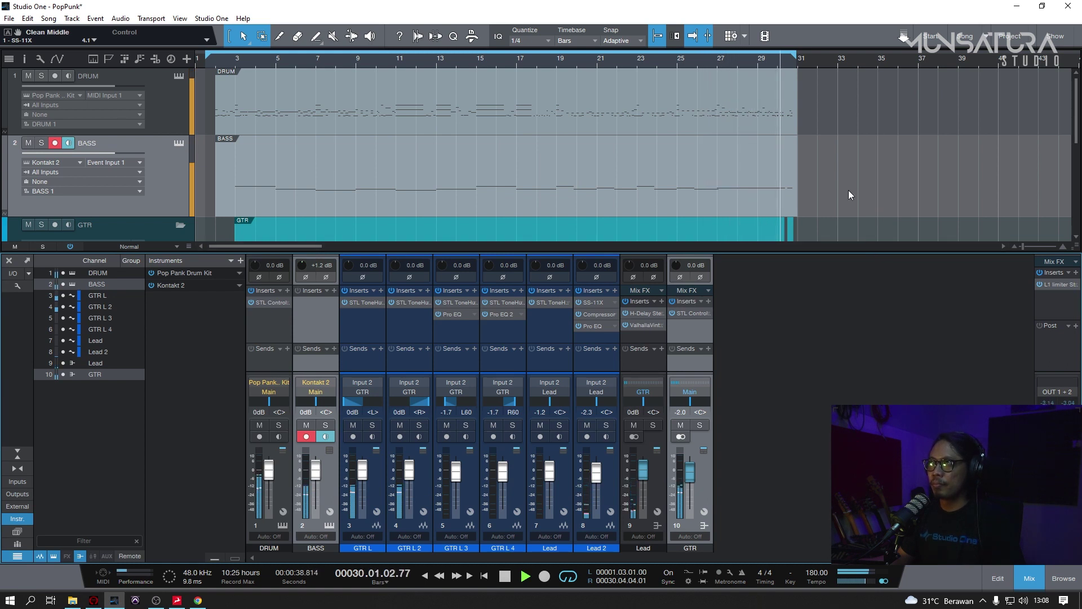
key("space")
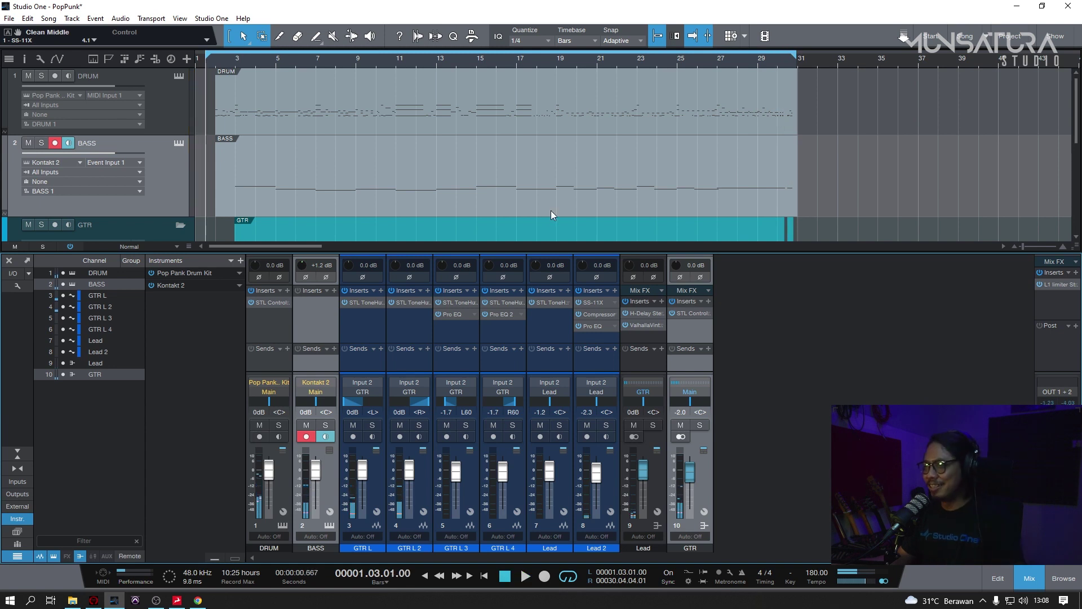
Place the playback position at the start of bar 2, save the song, and play the full mix through.
left_click_drag(221, 55, 231, 59)
left_click(229, 60)
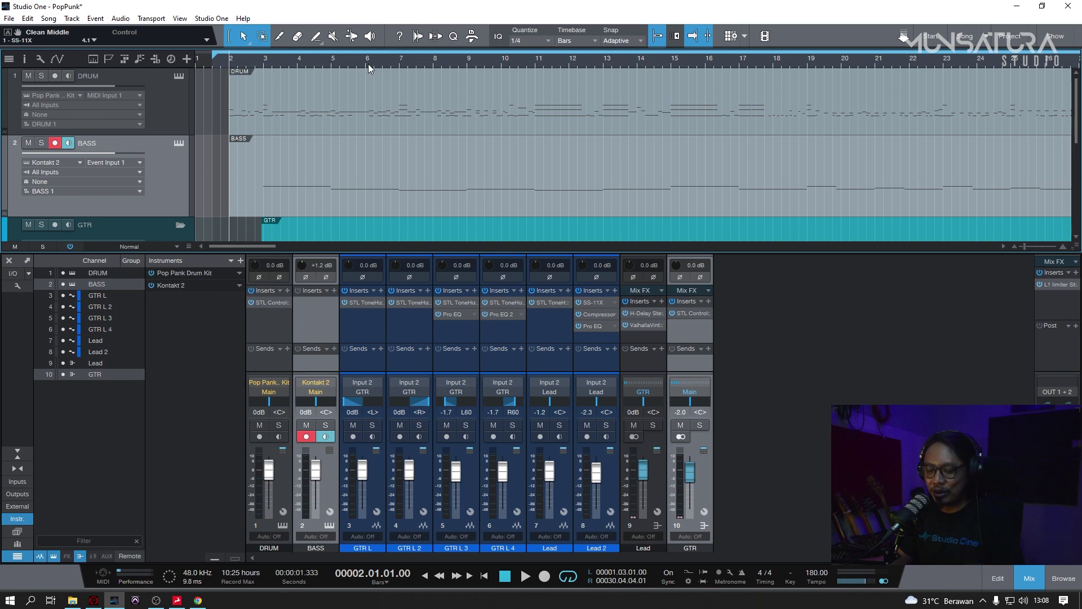
key("ctrl+s")
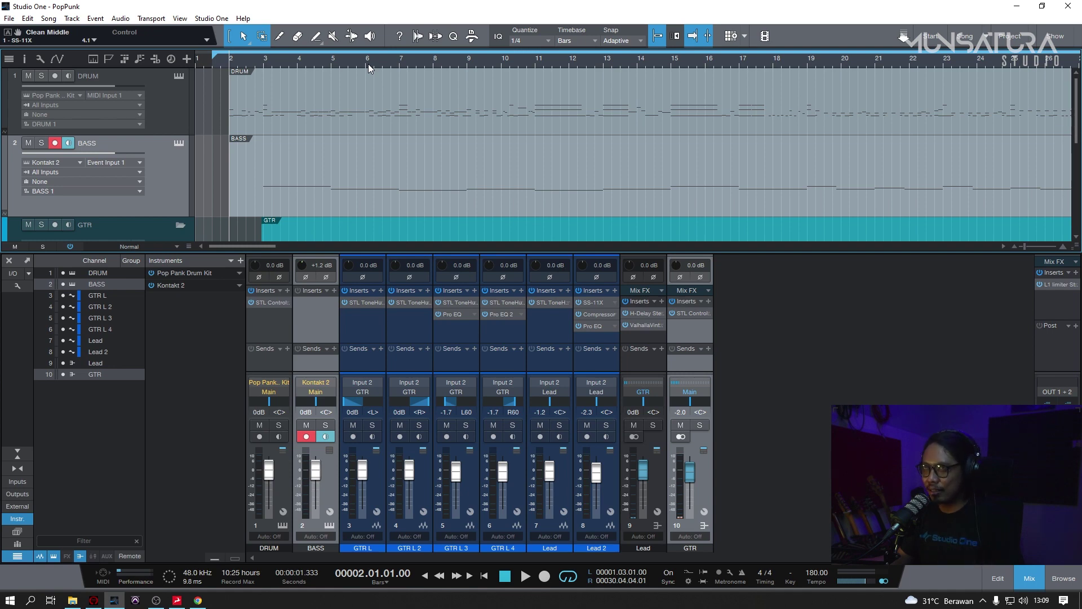
key("space")
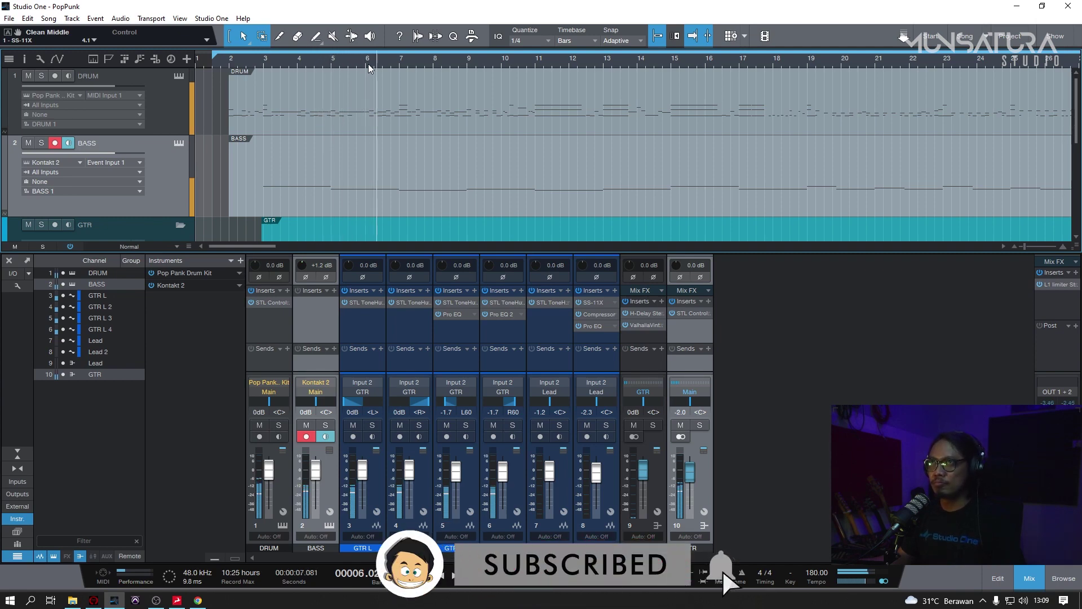
scroll(404, 64, "down", 2)
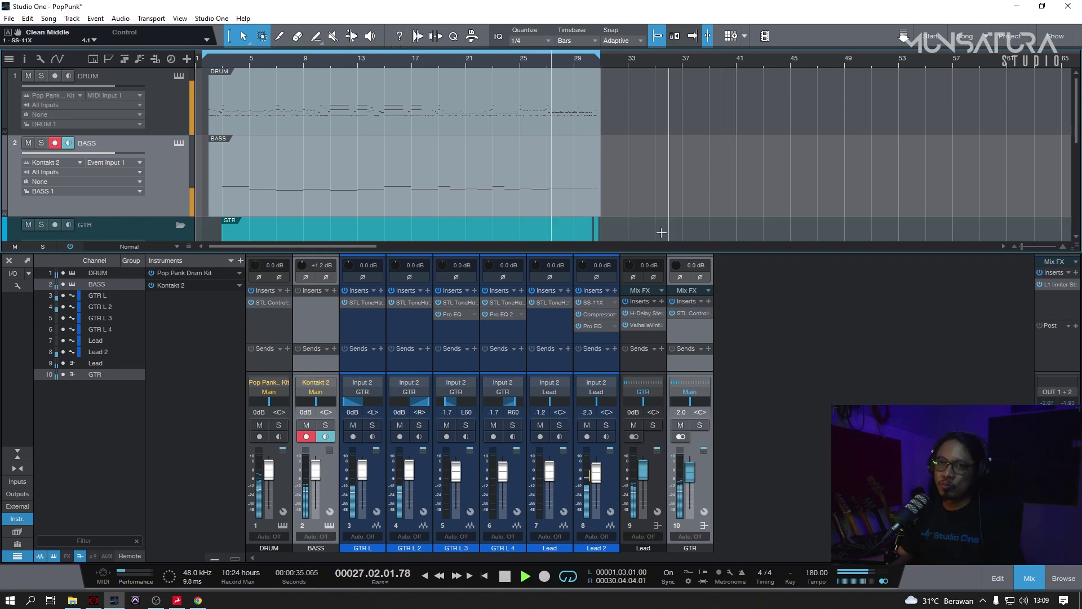
Open the DRUM track's Pop Pank Drum Kit instrument, reposition its window over the arrangement, and stop playback.
left_click(180, 76)
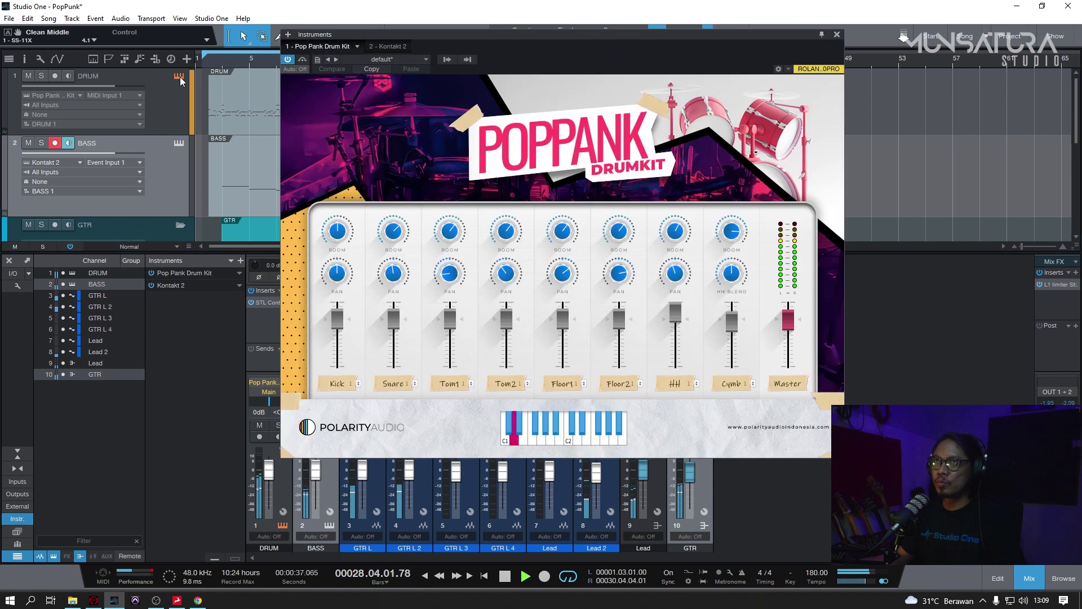
left_click_drag(672, 36, 579, 40)
key("space")
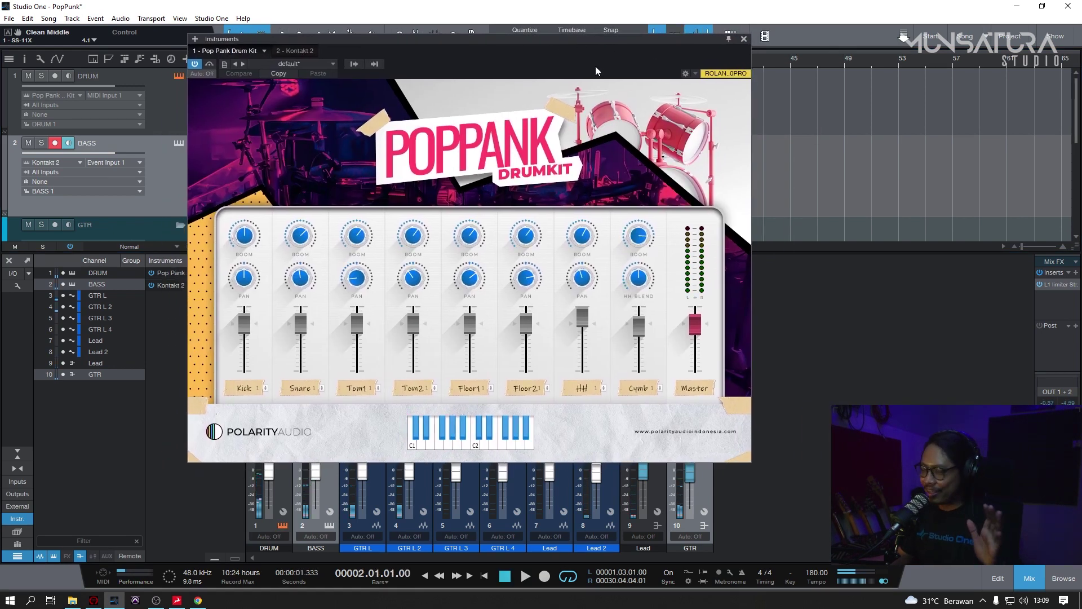